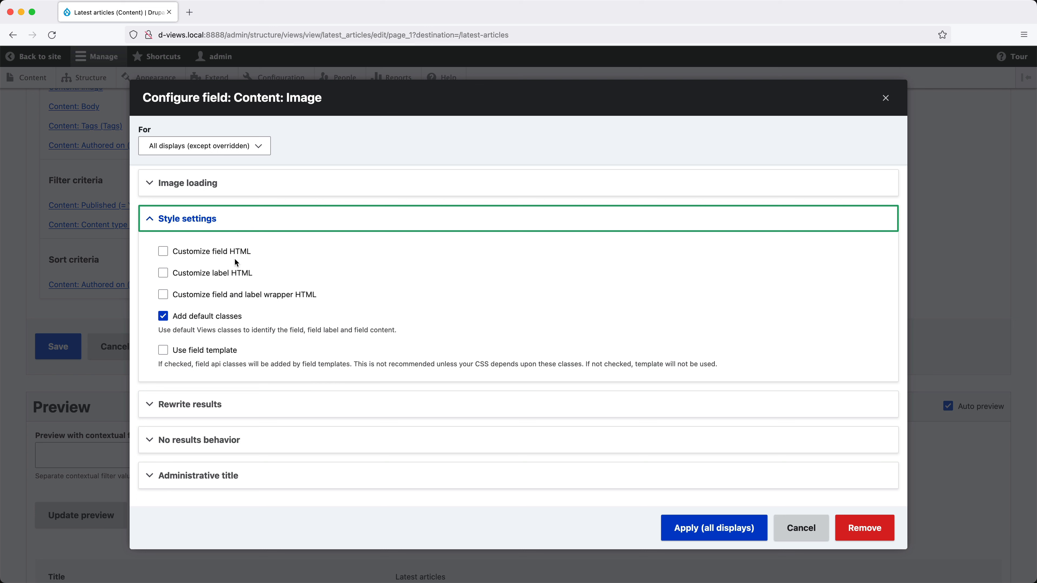
{"action": "left_click", "coordinate": [227, 252]}
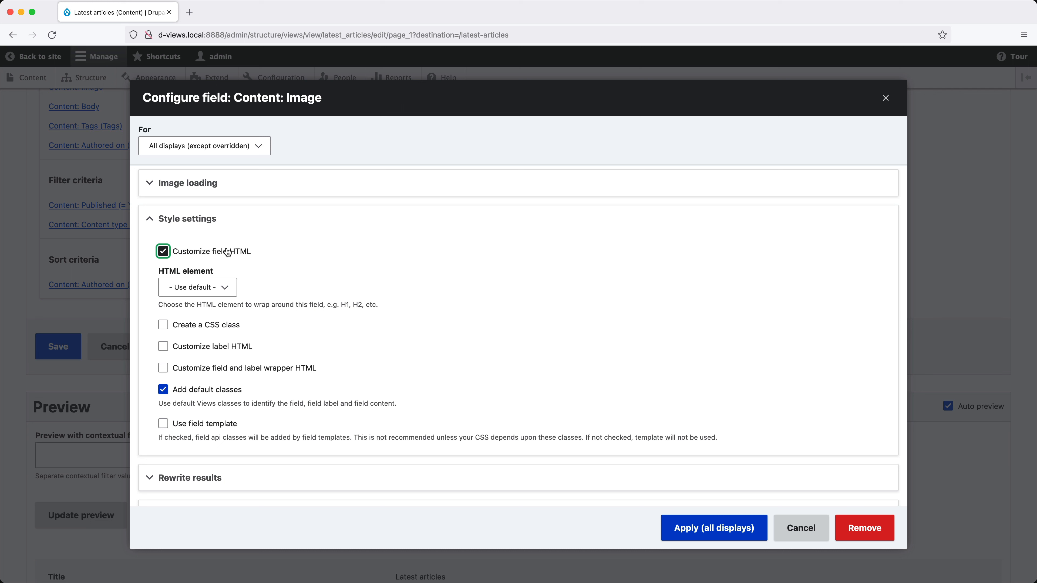
{"action": "left_click", "coordinate": [228, 285]}
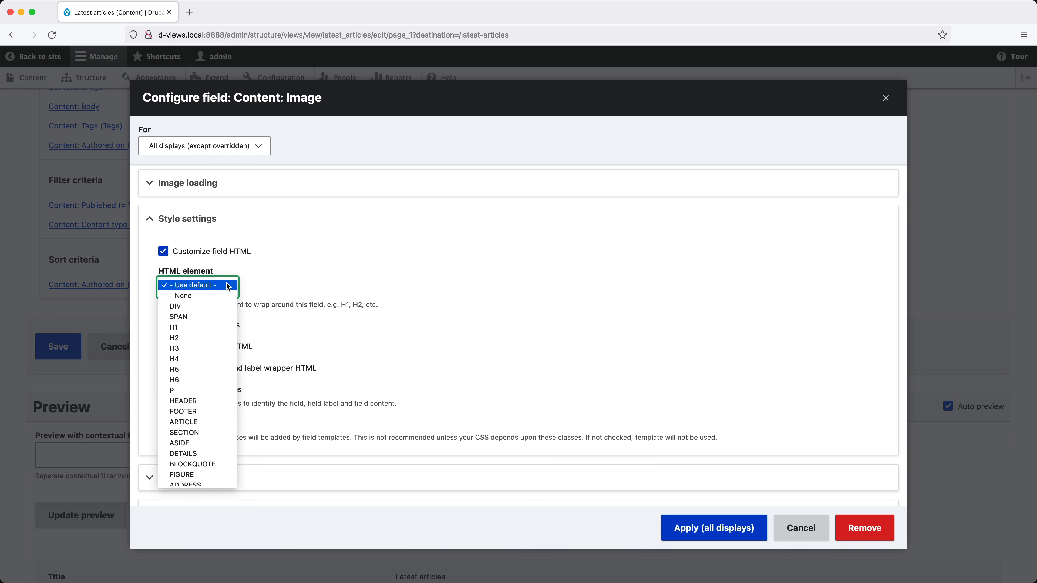
{"action": "key", "text": "Escape"}
{"action": "key", "text": "Escape"}
- Inspect the markup of the first article's image in the preview and examine the div wrapping the field content
{"action": "scroll", "coordinate": [226, 283], "scroll_direction": "down", "scroll_amount": 5}
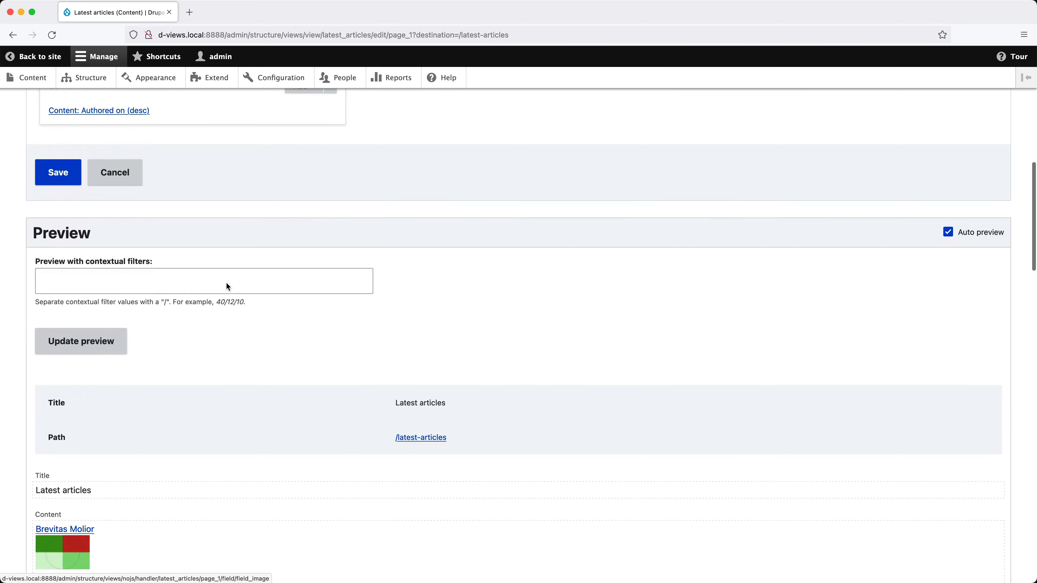
{"action": "scroll", "coordinate": [227, 286], "scroll_direction": "down", "scroll_amount": 5}
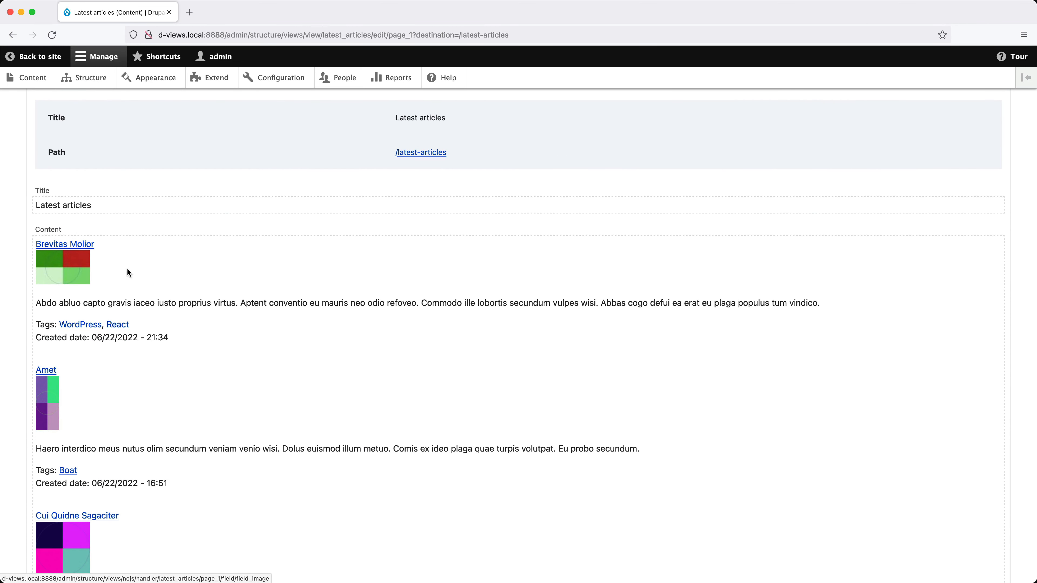
{"action": "right_click", "coordinate": [74, 268]}
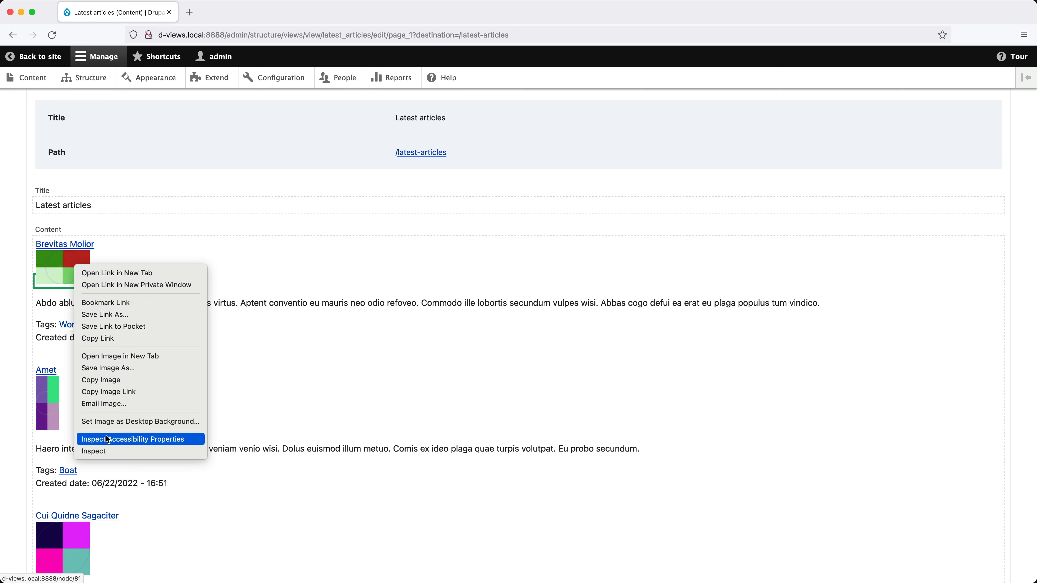
{"action": "left_click", "coordinate": [101, 451]}
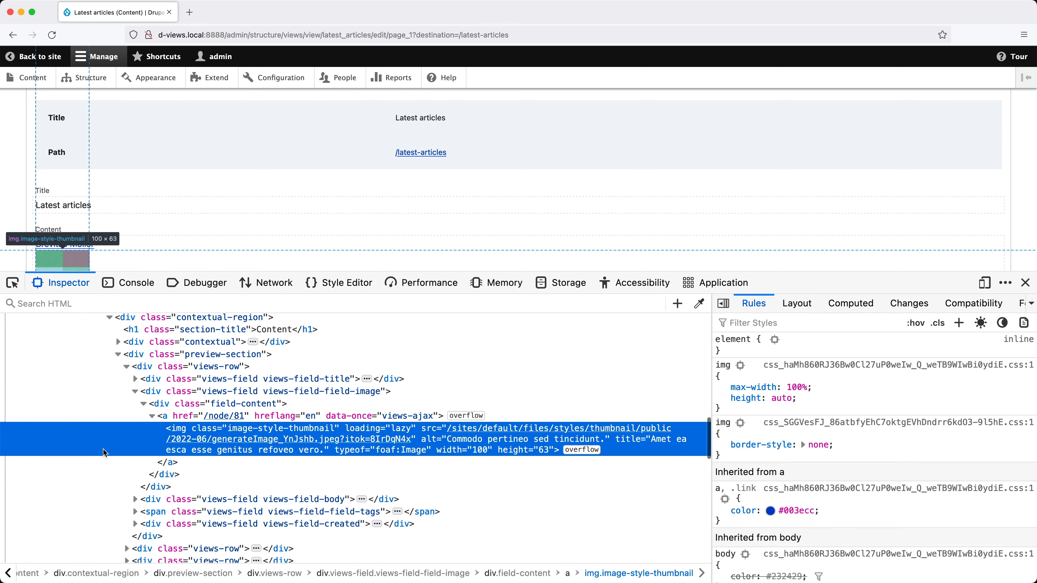
{"action": "left_click", "coordinate": [168, 404]}
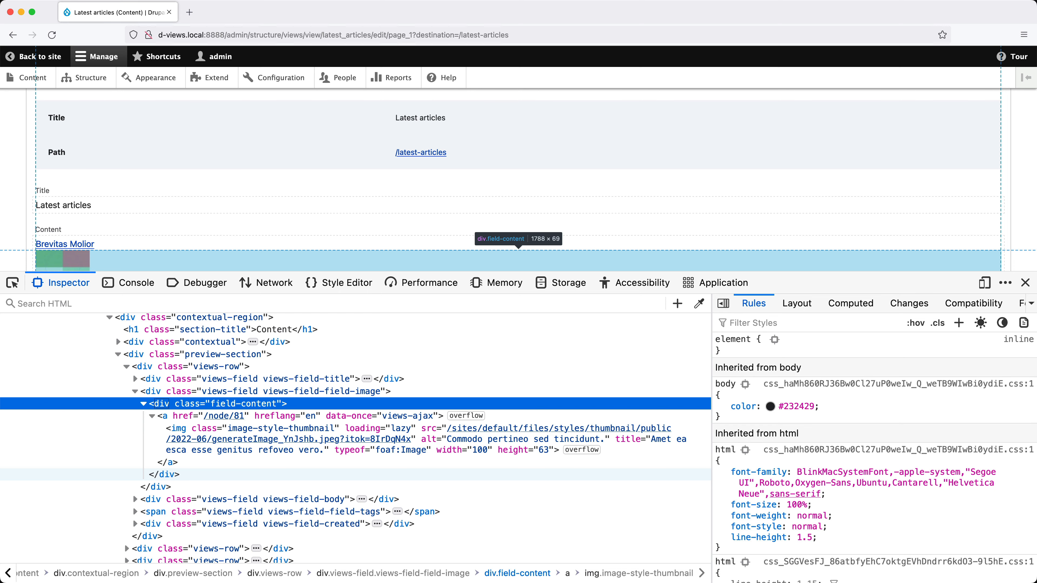
{"action": "key", "text": "super+alt+i"}
- Enable custom field HTML in the Image field's style settings and set its HTML element to SPAN
{"action": "scroll", "coordinate": [172, 335], "scroll_direction": "up", "scroll_amount": 15}
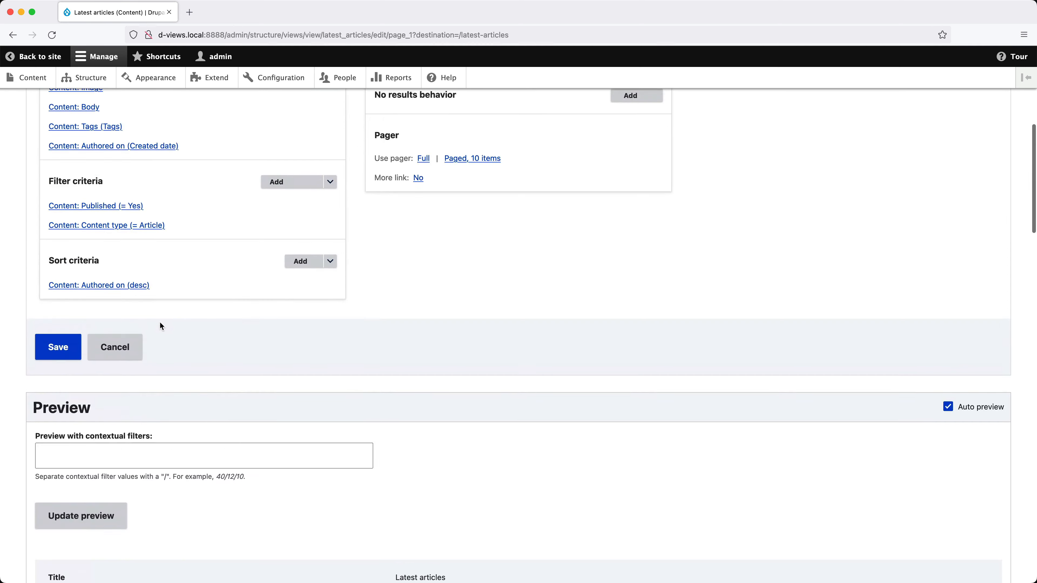
{"action": "left_click", "coordinate": [97, 241]}
{"action": "scroll", "coordinate": [265, 385], "scroll_direction": "down", "scroll_amount": 5}
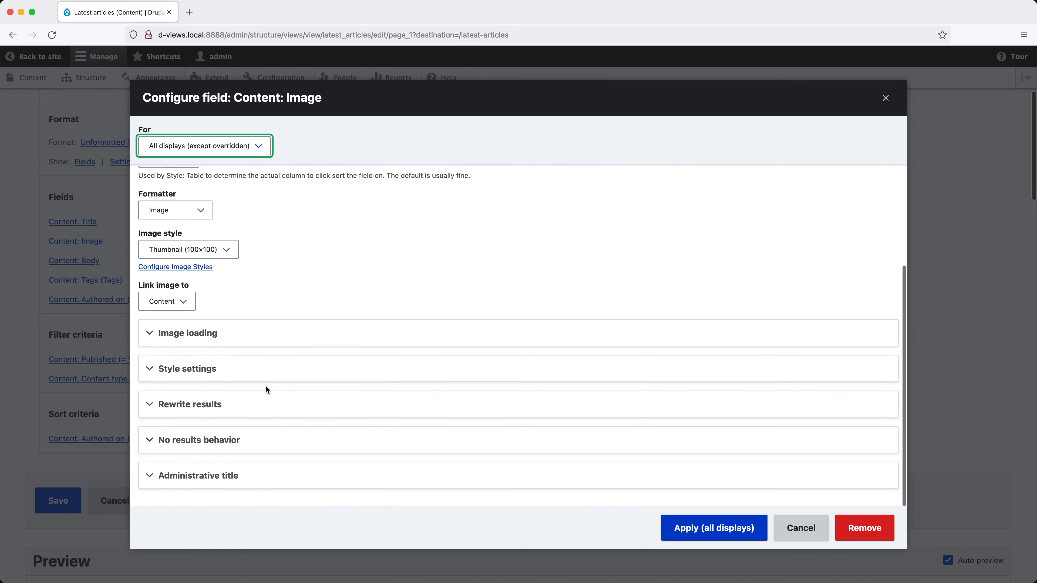
{"action": "left_click", "coordinate": [236, 365]}
{"action": "scroll", "coordinate": [235, 362], "scroll_direction": "down", "scroll_amount": 3}
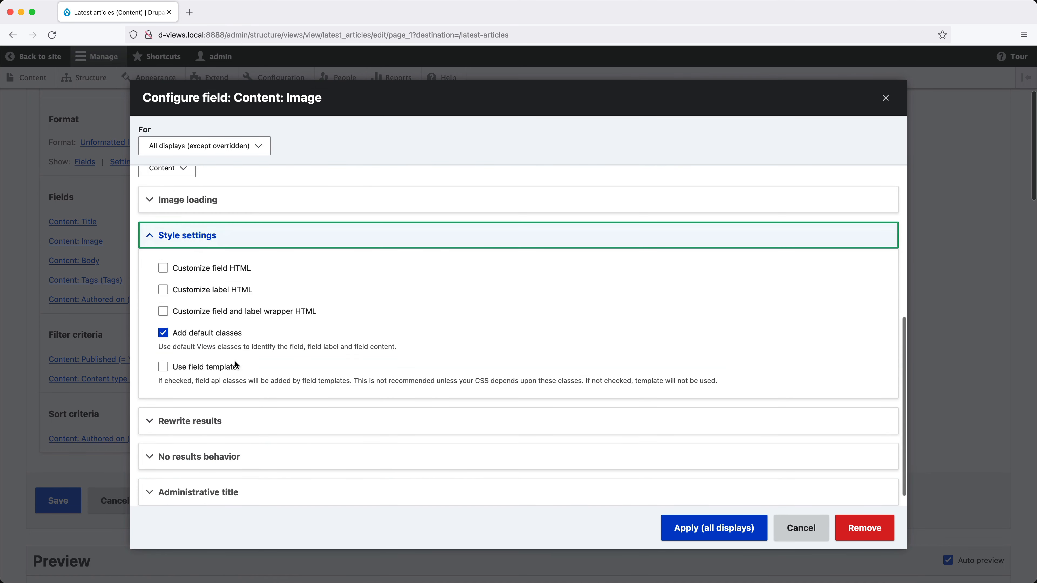
{"action": "left_click", "coordinate": [238, 271]}
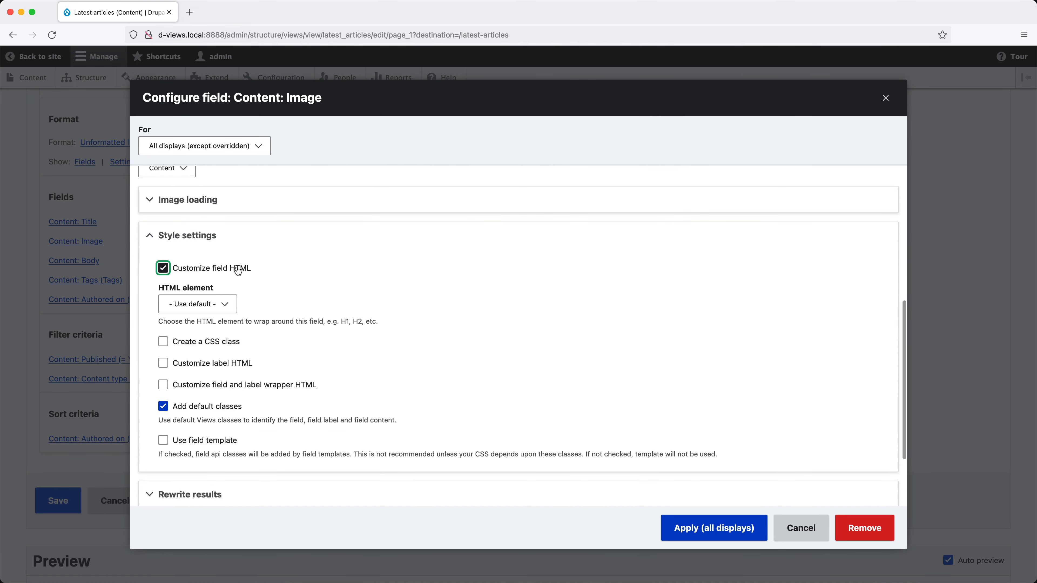
{"action": "left_click", "coordinate": [225, 303]}
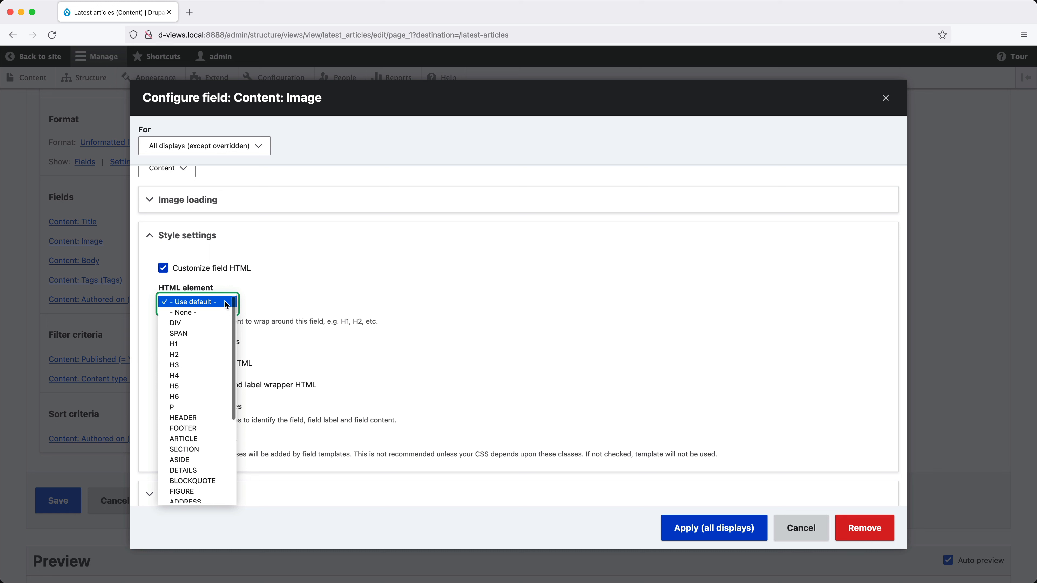
{"action": "left_click", "coordinate": [208, 332]}
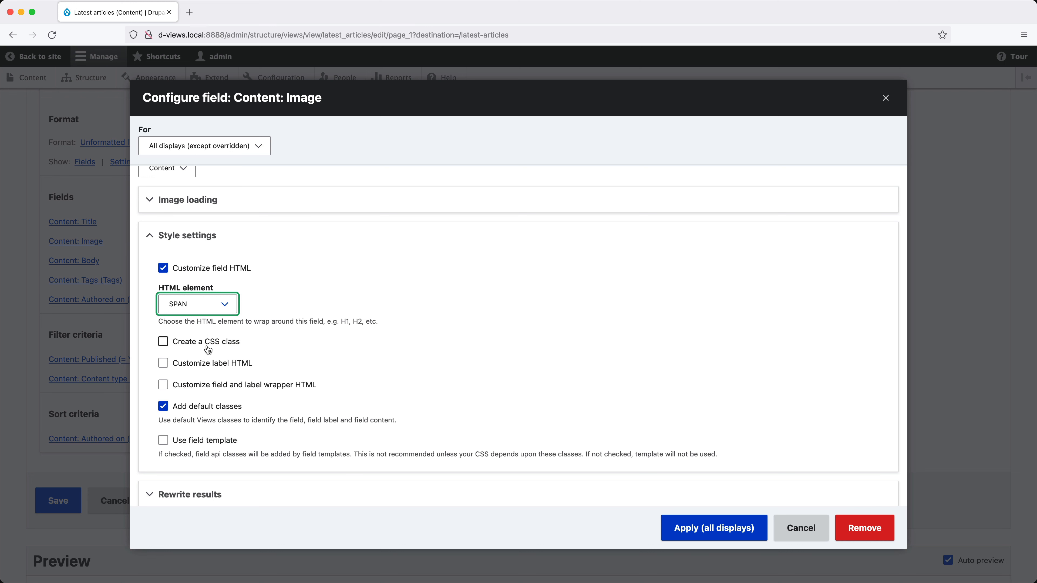
- Create the CSS class article--image for the Image field and apply the settings to all displays
{"action": "left_click", "coordinate": [209, 343]}
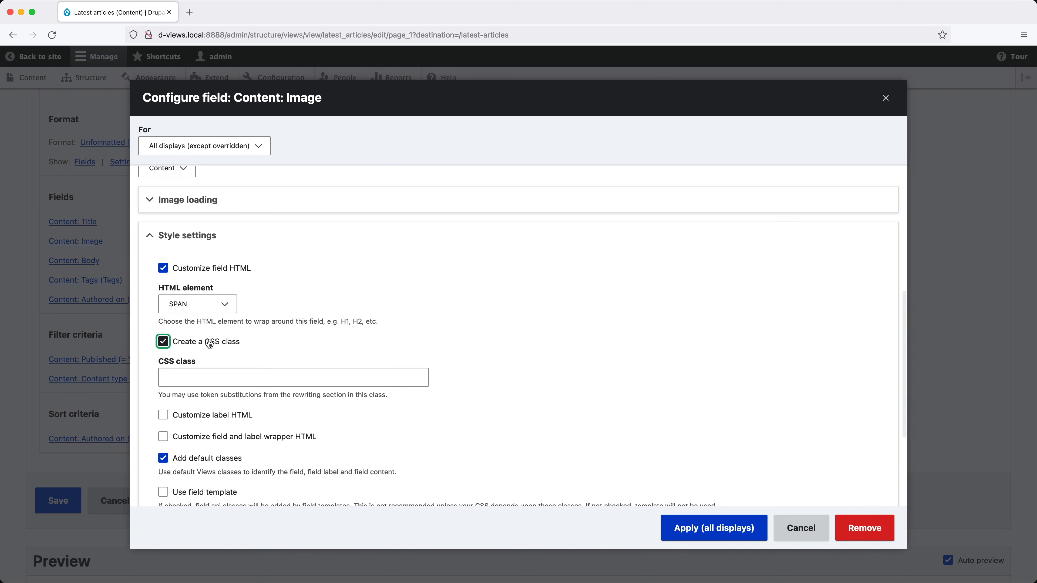
{"action": "left_click", "coordinate": [200, 372]}
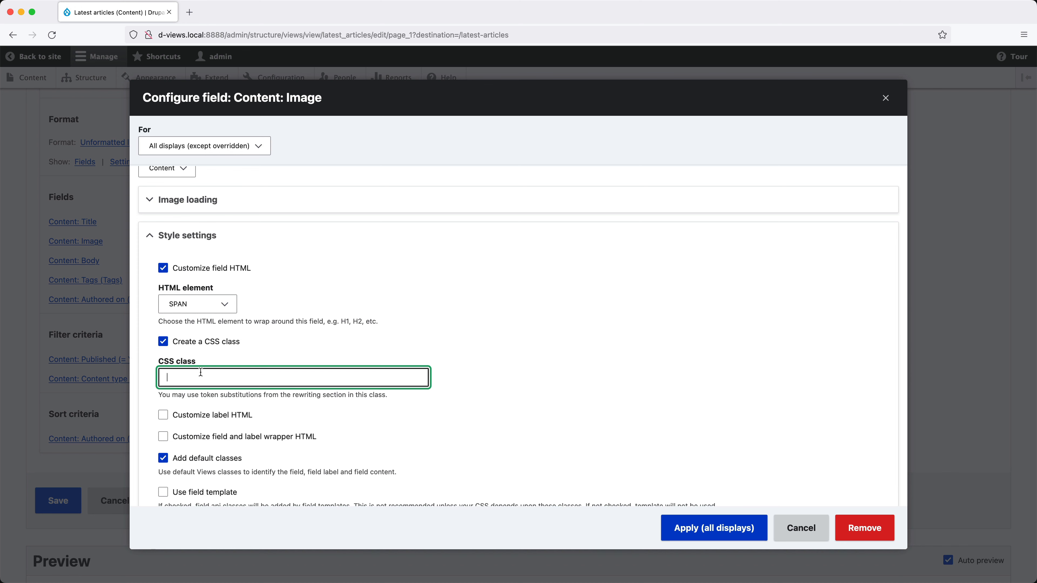
{"action": "type", "text": "article--image"}
{"action": "left_click", "coordinate": [679, 528]}
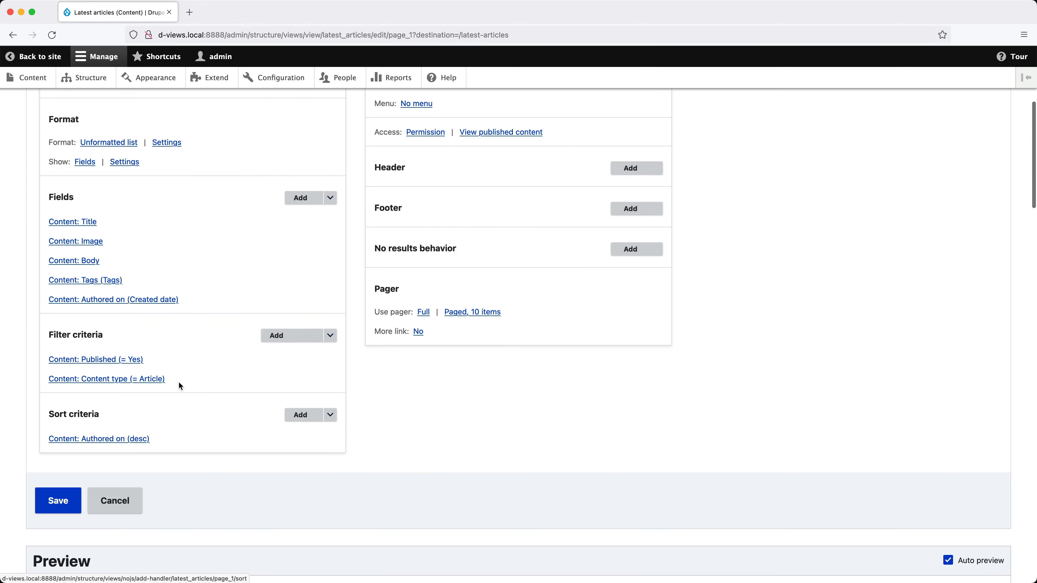
- Inspect the first article's image in the preview and check its field wrapper's element and CSS class
{"action": "scroll", "coordinate": [178, 381], "scroll_direction": "down", "scroll_amount": 15}
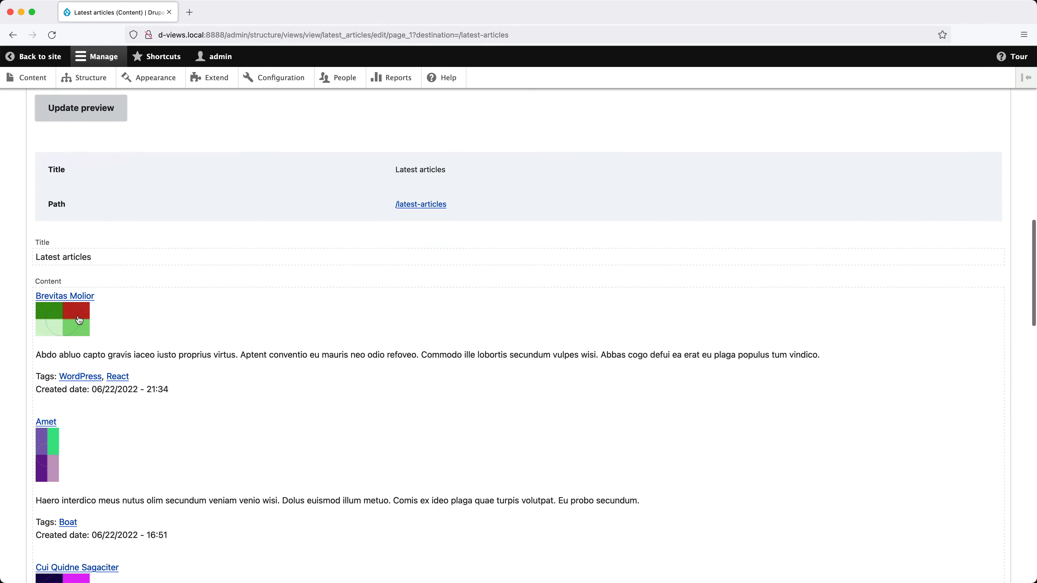
{"action": "right_click", "coordinate": [79, 319]}
{"action": "left_click", "coordinate": [94, 500]}
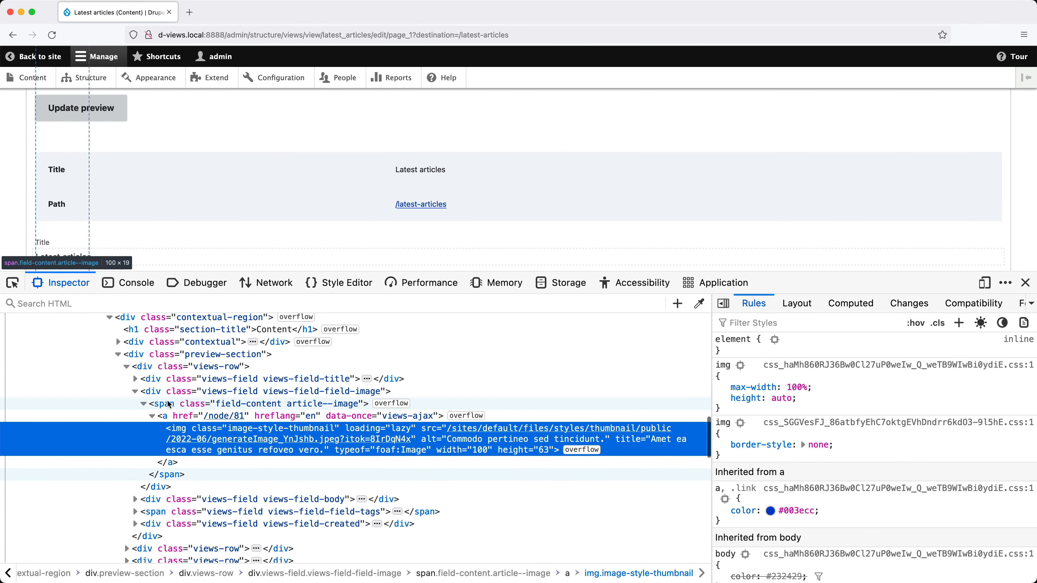
{"action": "left_click", "coordinate": [169, 404]}
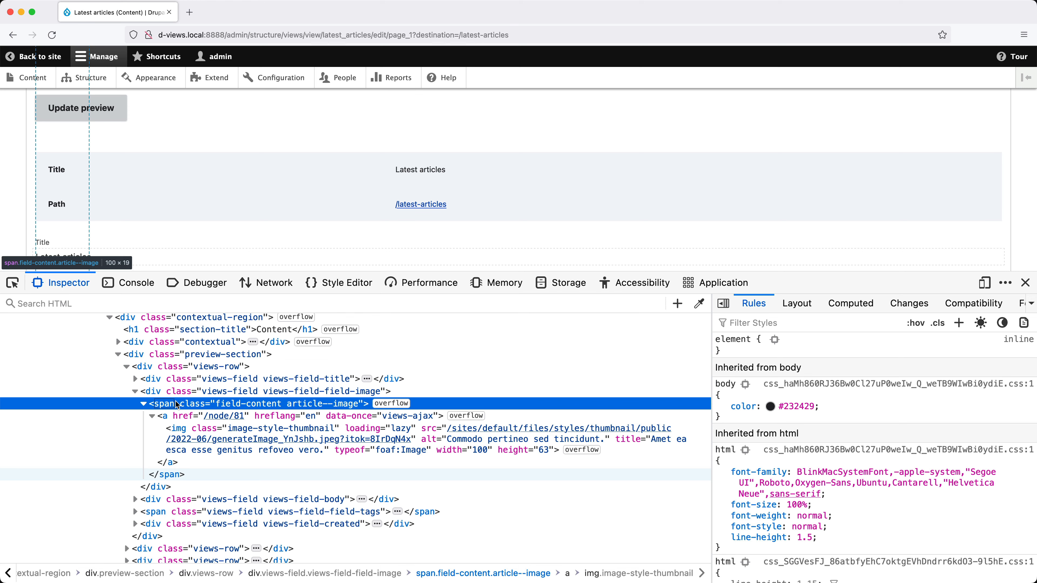
{"action": "key", "text": "super+alt+i"}
- Set the Image field's HTML element to None in its style settings and apply it to all displays
{"action": "scroll", "coordinate": [150, 350], "scroll_direction": "up", "scroll_amount": 12}
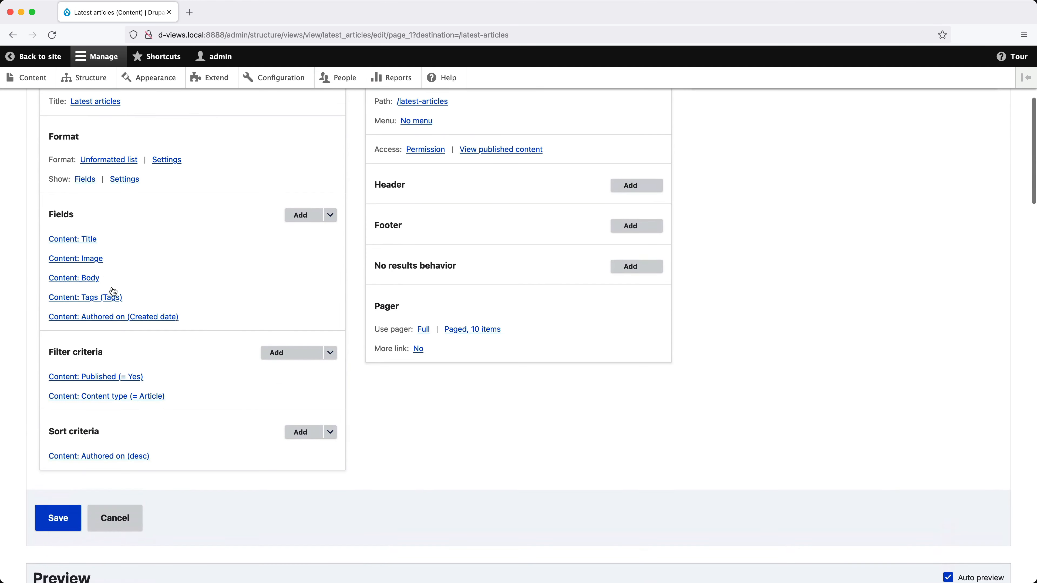
{"action": "left_click", "coordinate": [75, 258]}
{"action": "left_click", "coordinate": [244, 492]}
{"action": "scroll", "coordinate": [295, 426], "scroll_direction": "down", "scroll_amount": 5}
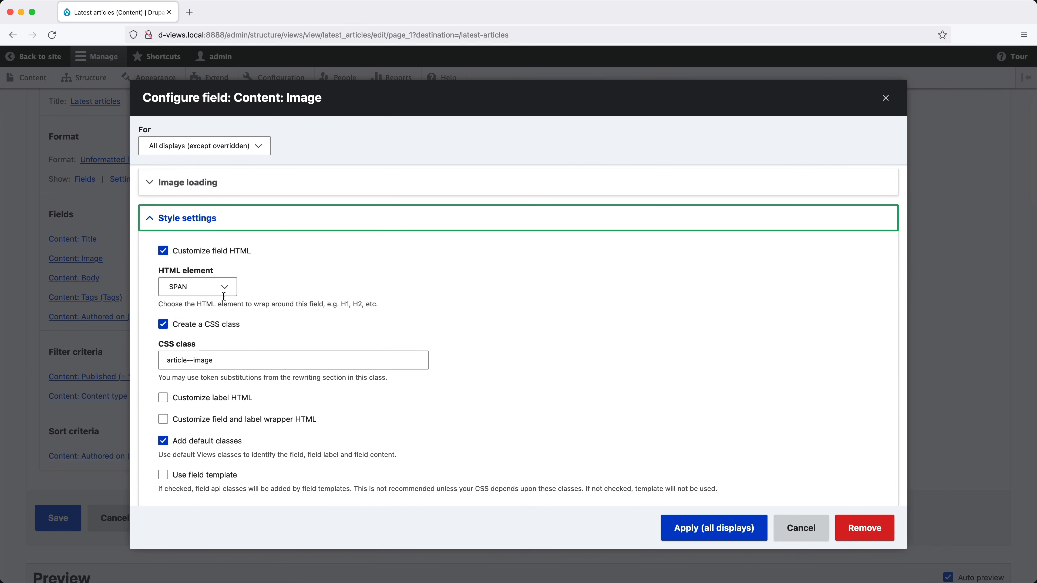
{"action": "left_click", "coordinate": [208, 287]}
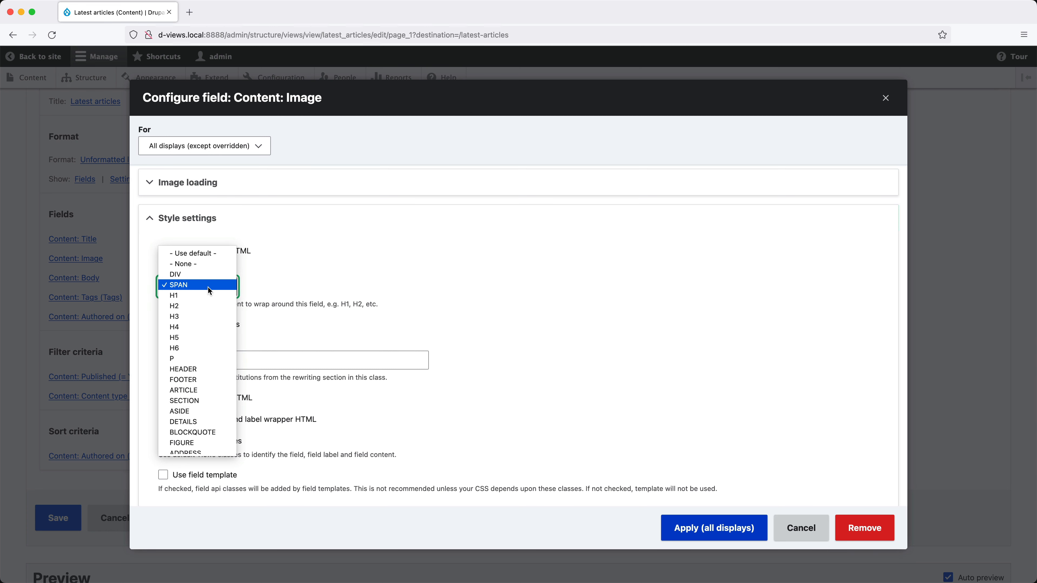
{"action": "left_click", "coordinate": [205, 265]}
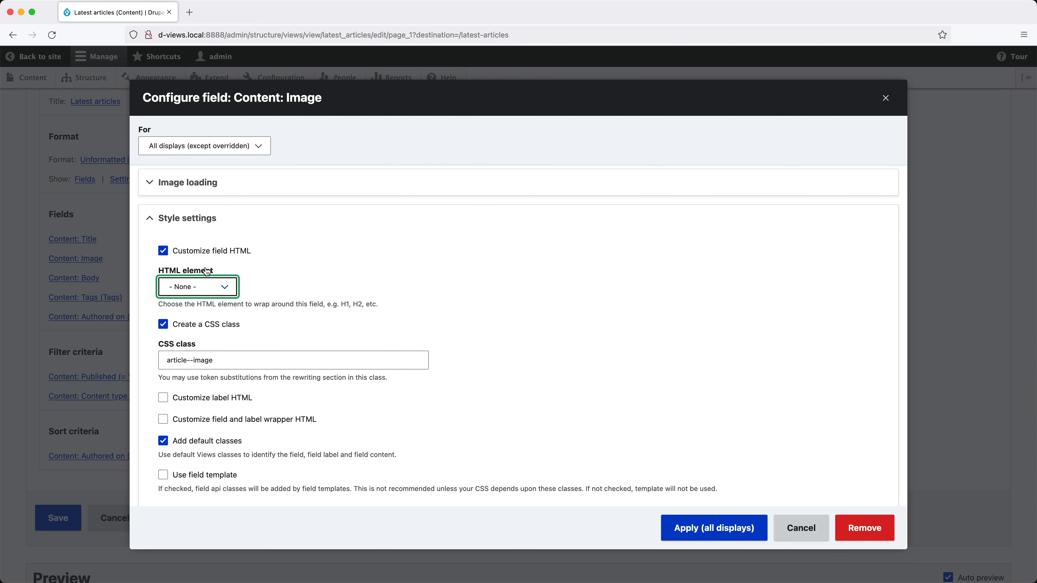
{"action": "left_click", "coordinate": [696, 531]}
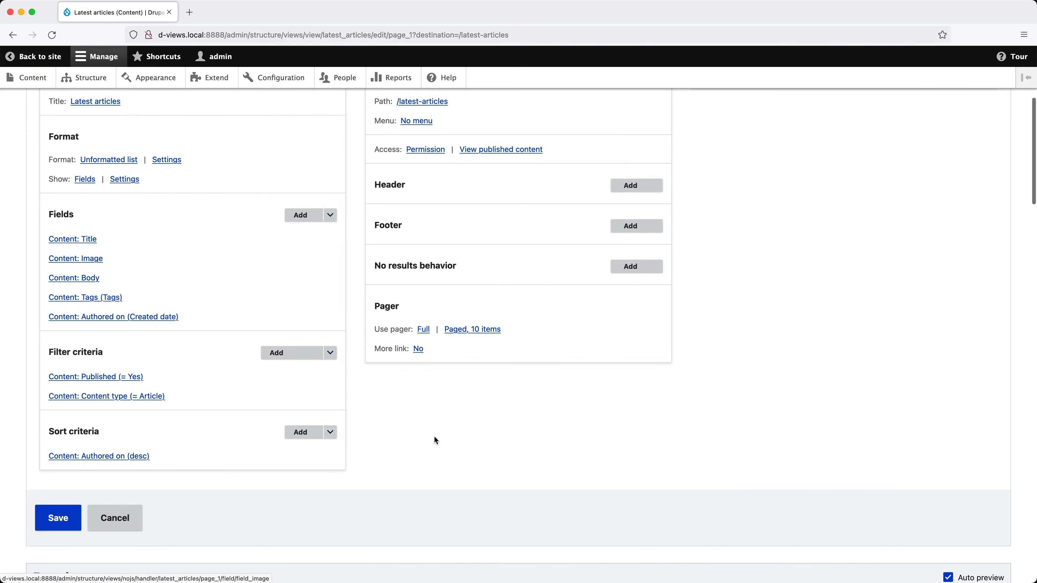
- Inspect the first article's image in the preview again to examine the markup directly around its link
{"action": "scroll", "coordinate": [179, 363], "scroll_direction": "down", "scroll_amount": 15}
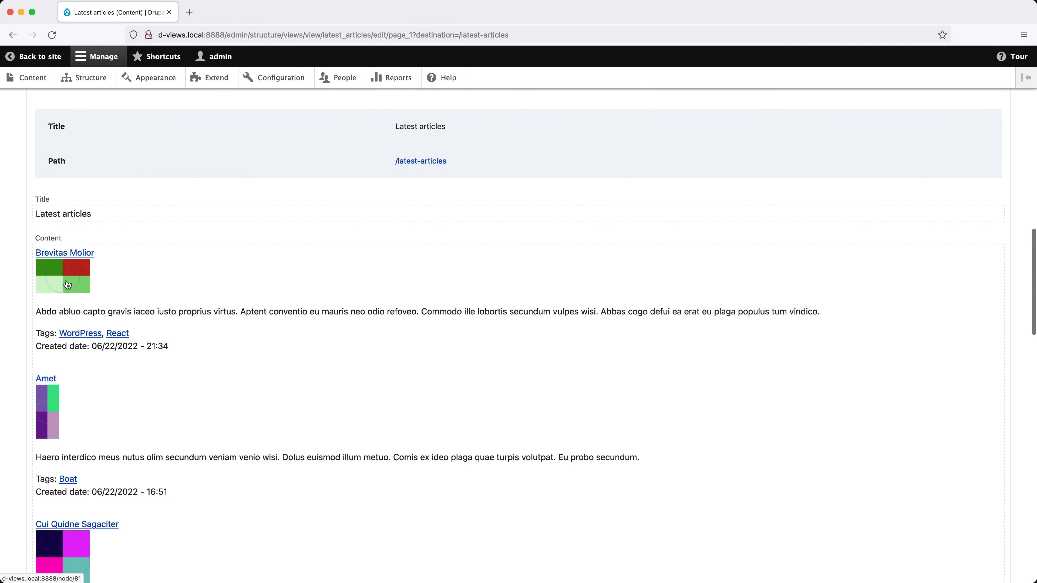
{"action": "right_click", "coordinate": [68, 285]}
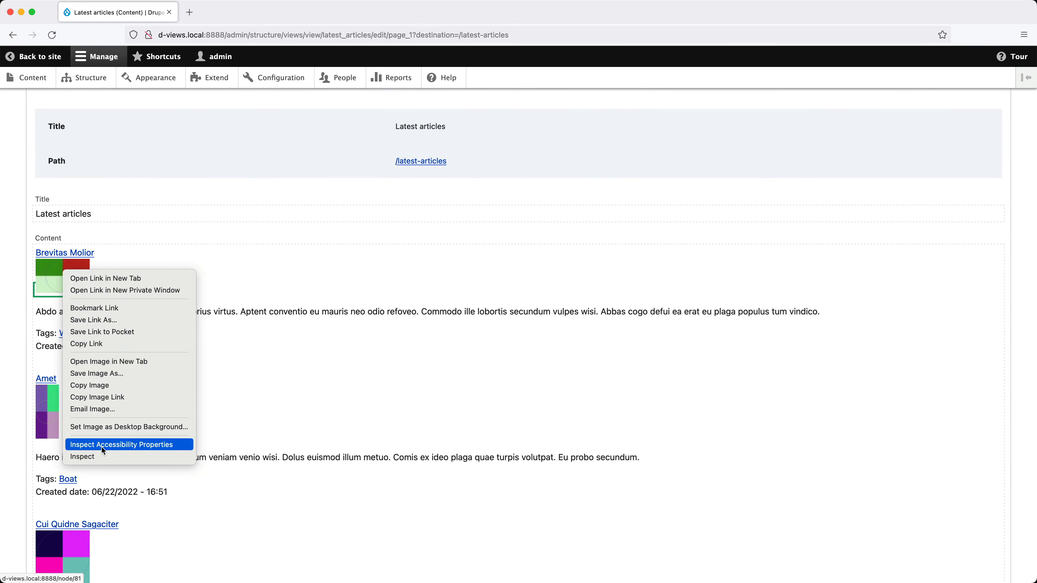
{"action": "left_click", "coordinate": [106, 457]}
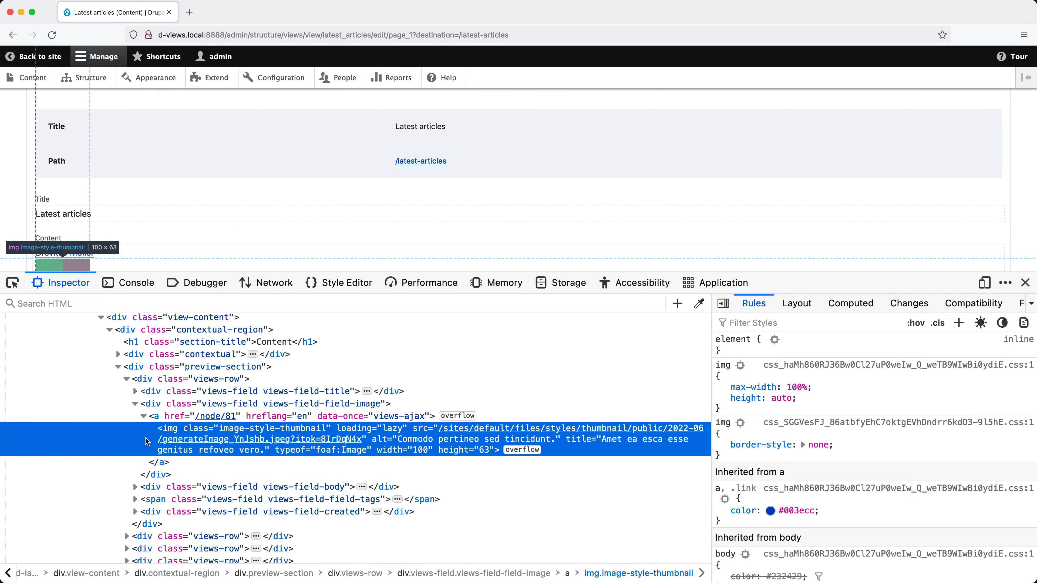
{"action": "key", "text": "super+alt+i"}
- Enable custom label HTML and custom field and label wrapper HTML in the Image field's style settings
{"action": "scroll", "coordinate": [141, 433], "scroll_direction": "up", "scroll_amount": 5}
{"action": "scroll", "coordinate": [136, 420], "scroll_direction": "up", "scroll_amount": 7}
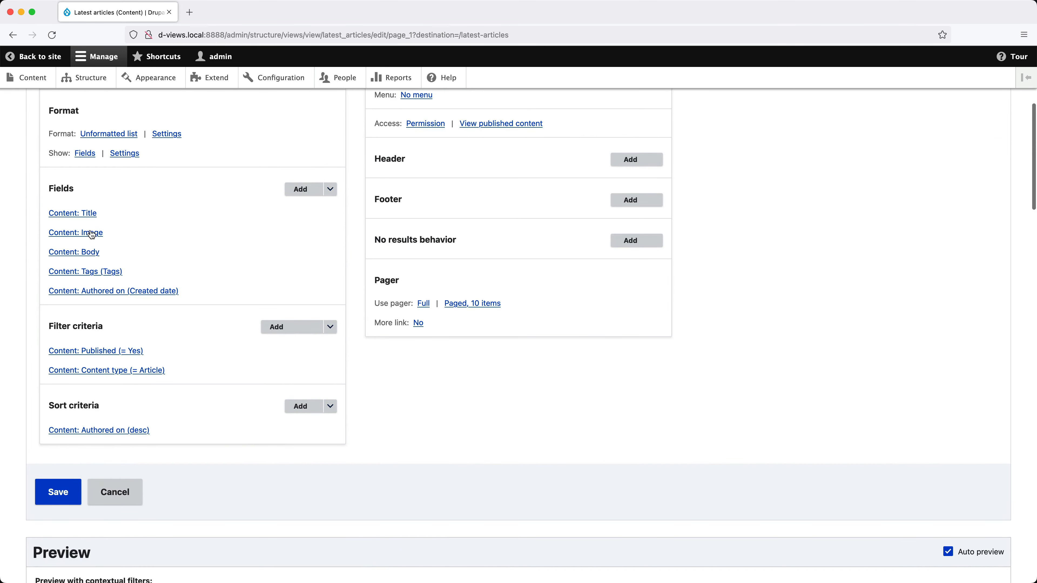
{"action": "left_click", "coordinate": [76, 232]}
{"action": "scroll", "coordinate": [284, 369], "scroll_direction": "down", "scroll_amount": 3}
{"action": "left_click", "coordinate": [284, 371]}
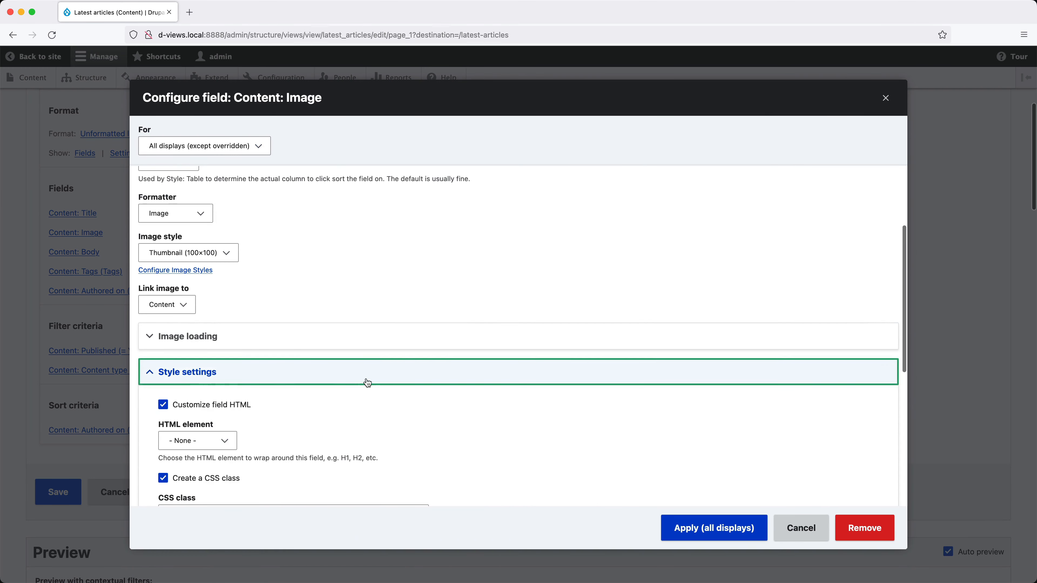
{"action": "scroll", "coordinate": [369, 378], "scroll_direction": "down", "scroll_amount": 5}
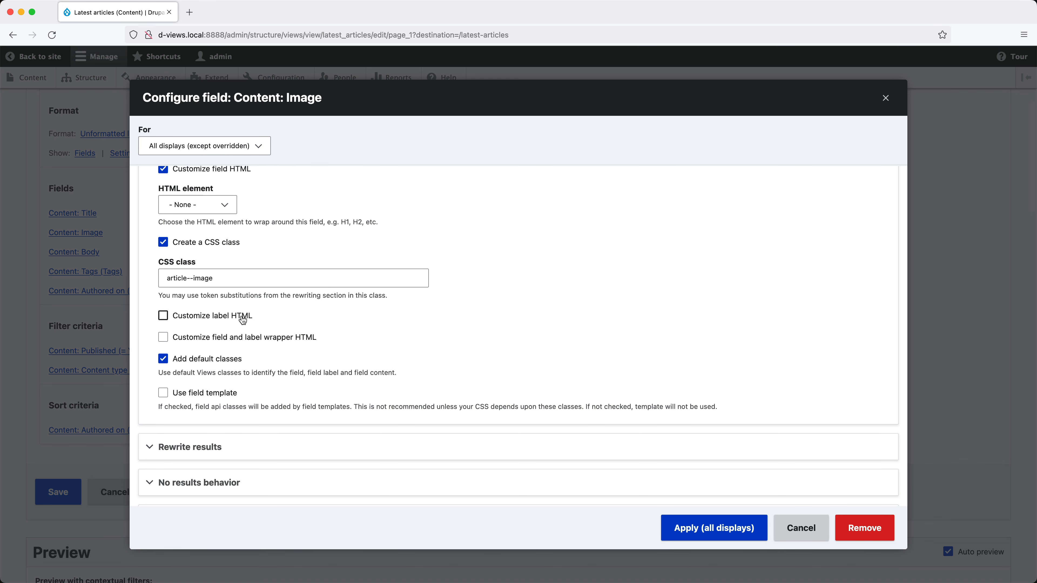
{"action": "left_click", "coordinate": [249, 315]}
{"action": "left_click", "coordinate": [240, 414]}
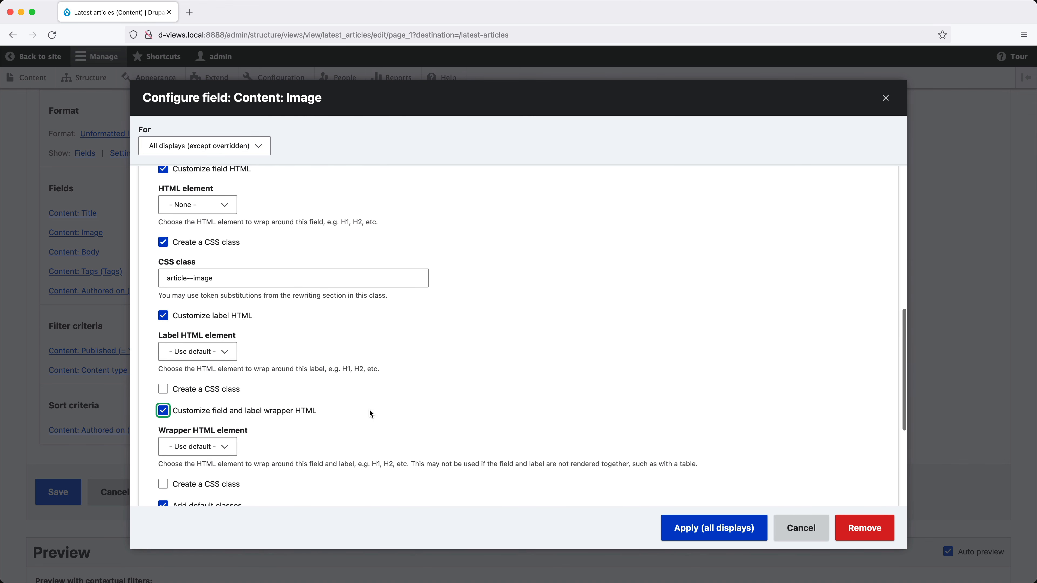
- Set the Image field's wrapper HTML element to None and apply the settings to all displays
{"action": "scroll", "coordinate": [372, 411], "scroll_direction": "down", "scroll_amount": 2}
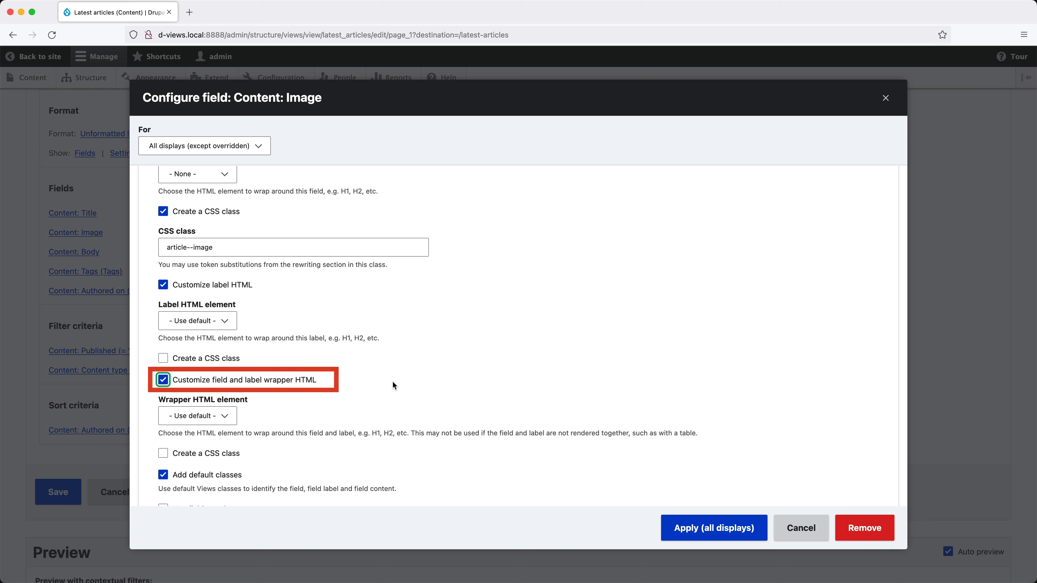
{"action": "left_click", "coordinate": [227, 415]}
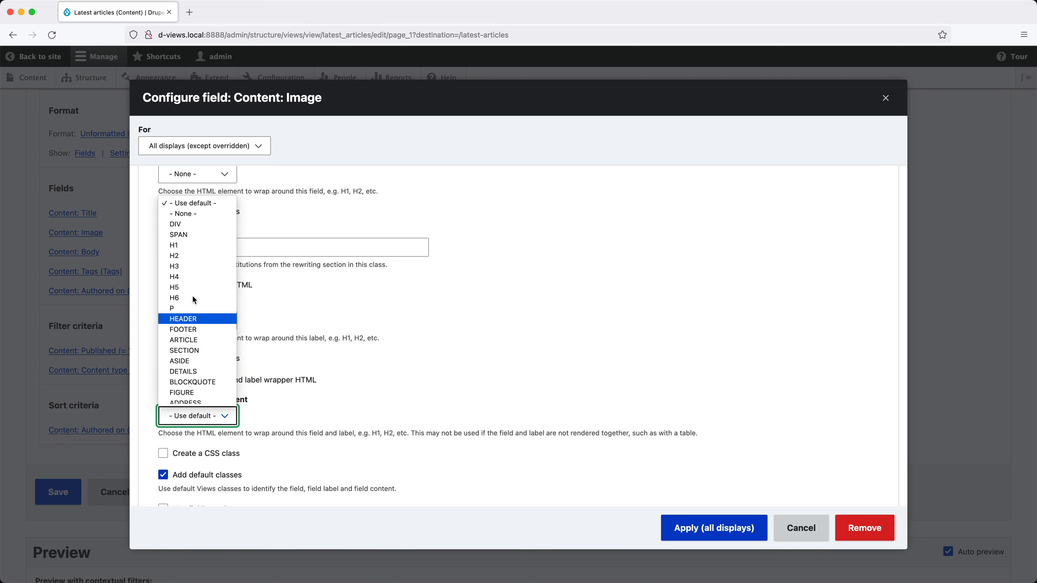
{"action": "left_click", "coordinate": [191, 215]}
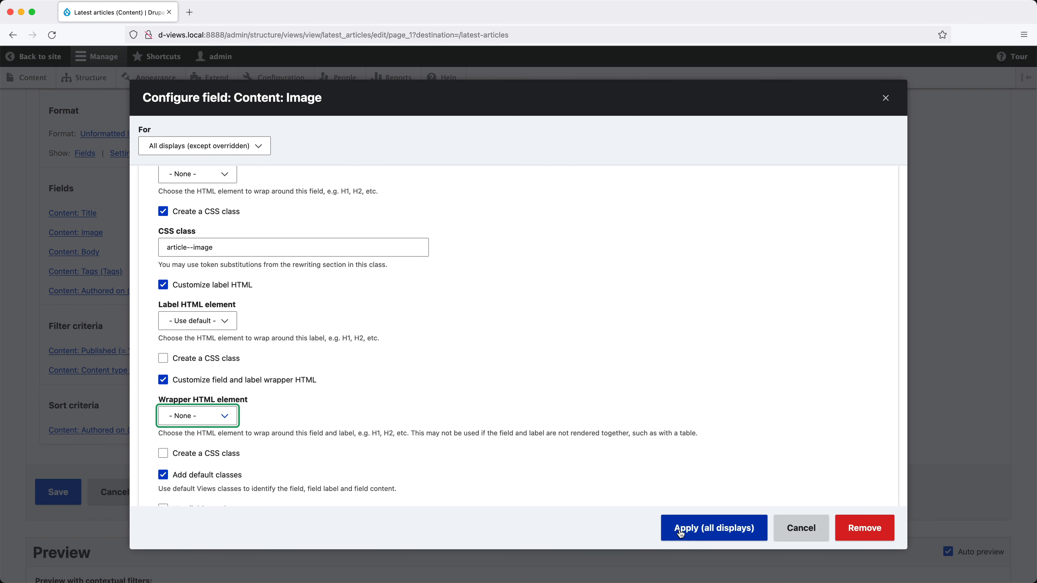
{"action": "left_click", "coordinate": [671, 528]}
- Inspect the first article's image in the preview to examine the markup with its wrapper element removed
{"action": "scroll", "coordinate": [408, 470], "scroll_direction": "down", "scroll_amount": 5}
{"action": "scroll", "coordinate": [375, 460], "scroll_direction": "down", "scroll_amount": 7}
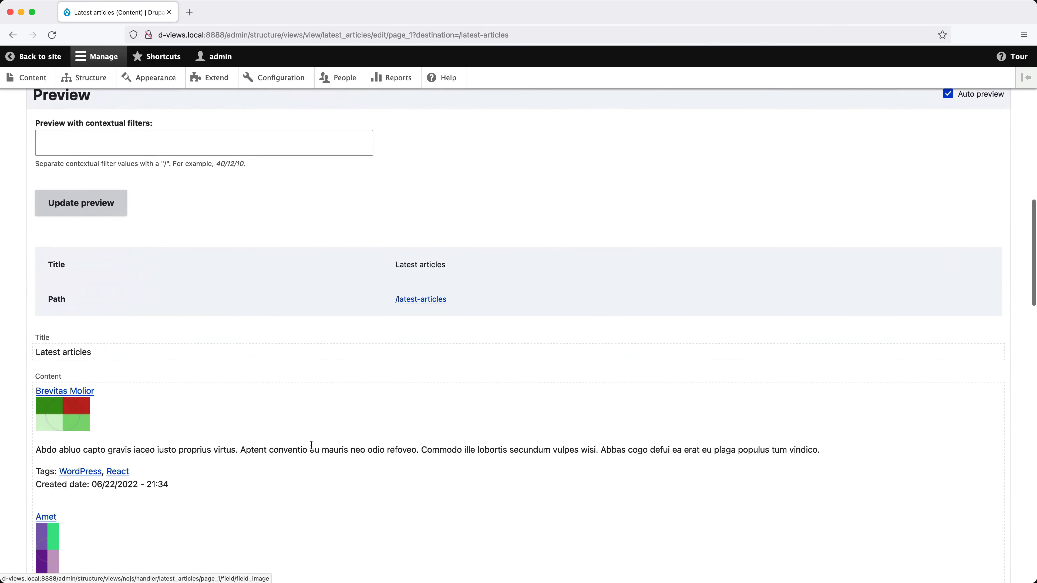
{"action": "right_click", "coordinate": [74, 356]}
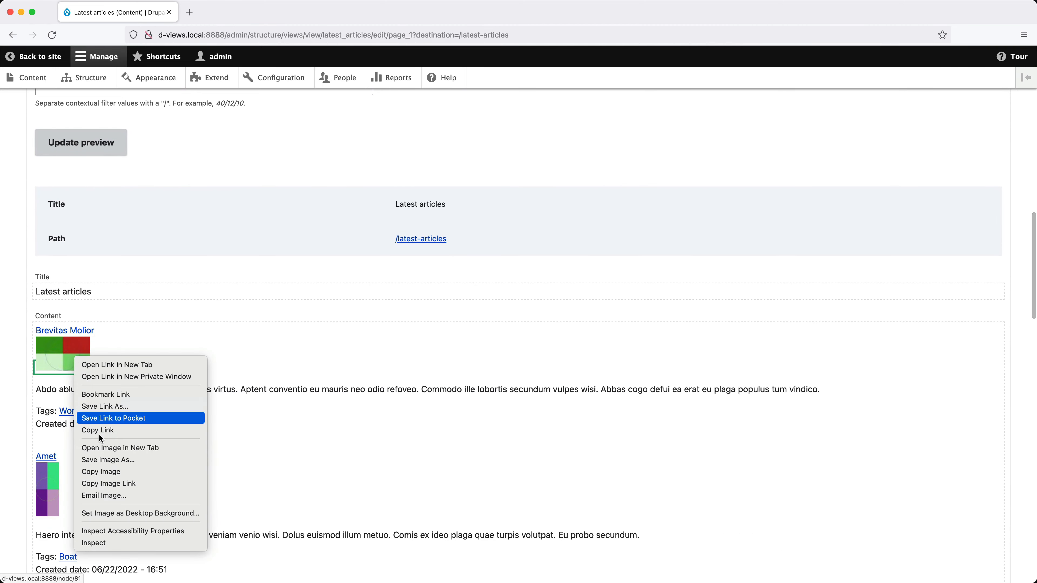
{"action": "left_click", "coordinate": [102, 542]}
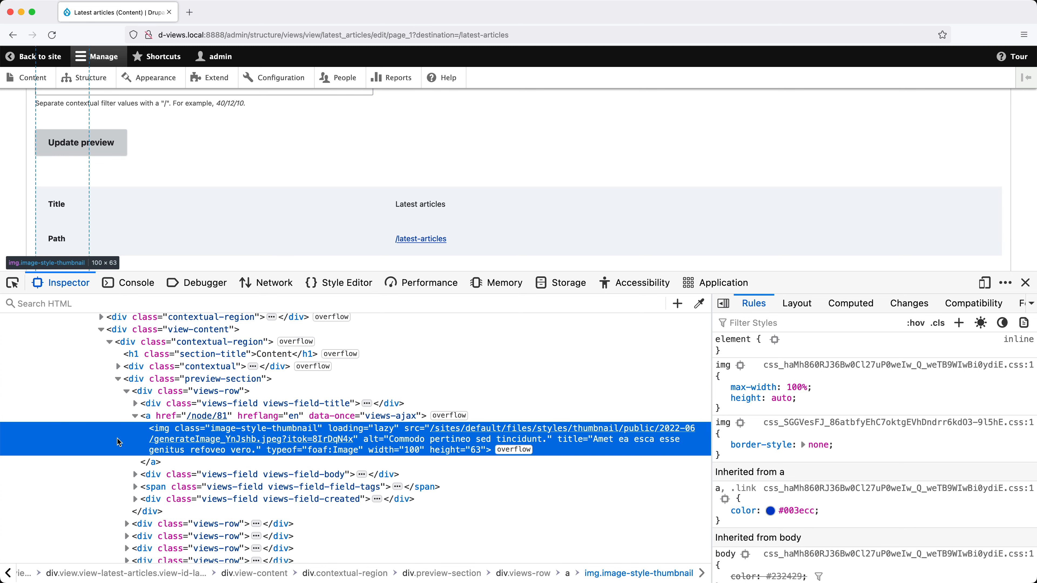
{"action": "key", "text": "super+alt+i"}
- Disable custom field HTML and custom field and label wrapper HTML in the Image field's style settings and apply to all displays
{"action": "scroll", "coordinate": [86, 296], "scroll_direction": "up", "scroll_amount": 15}
{"action": "left_click", "coordinate": [84, 449]}
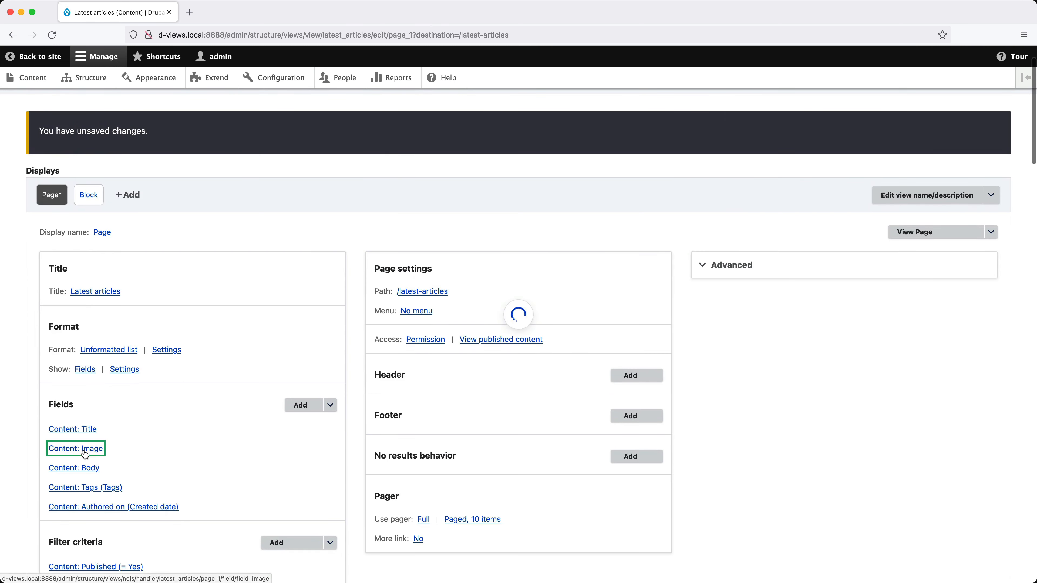
{"action": "left_click", "coordinate": [180, 558]}
{"action": "scroll", "coordinate": [347, 364], "scroll_direction": "down", "scroll_amount": 6}
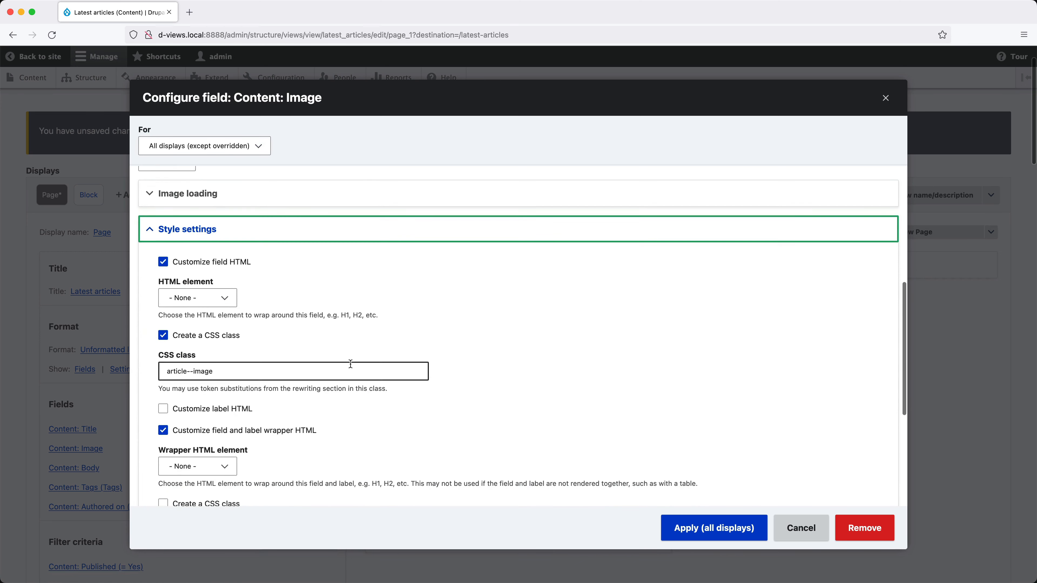
{"action": "scroll", "coordinate": [350, 363], "scroll_direction": "down", "scroll_amount": 2}
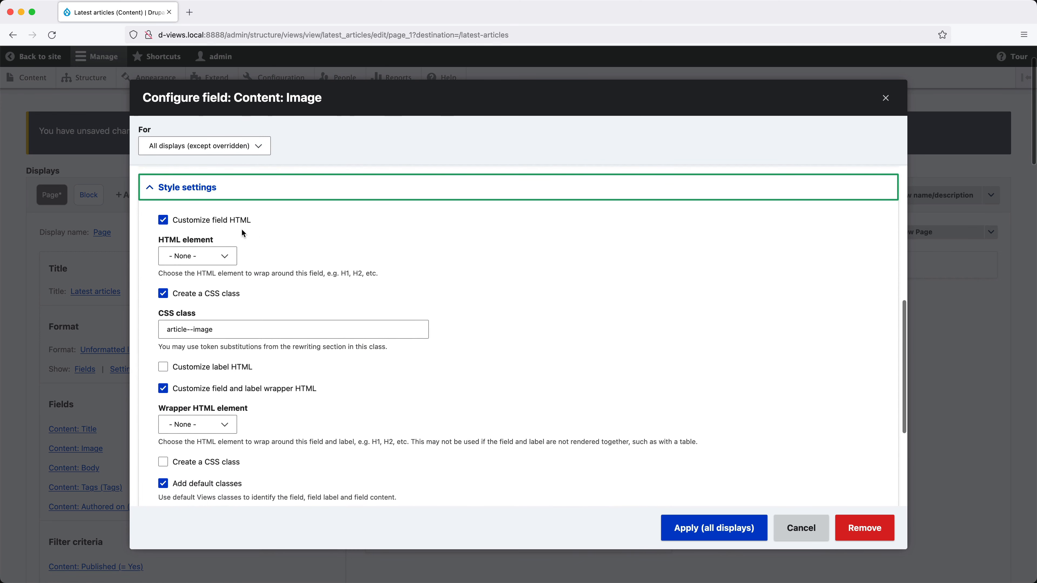
{"action": "left_click", "coordinate": [237, 220]}
{"action": "left_click", "coordinate": [227, 263]}
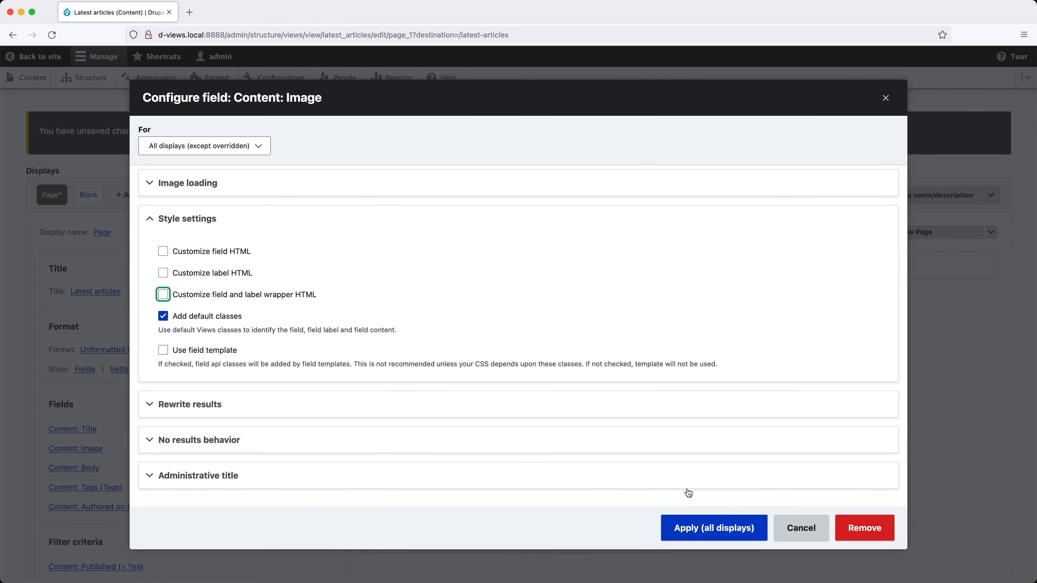
{"action": "left_click", "coordinate": [712, 526]}
- Inspect the first article's image in the preview and expand the Tags field's markup to examine the default Views classes
{"action": "scroll", "coordinate": [179, 409], "scroll_direction": "down", "scroll_amount": 15}
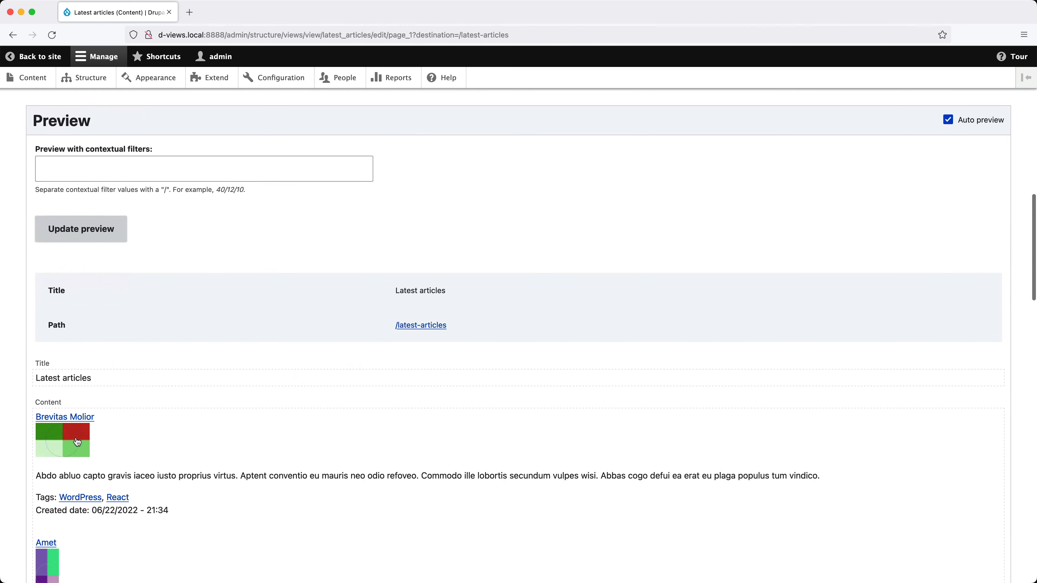
{"action": "right_click", "coordinate": [77, 441]}
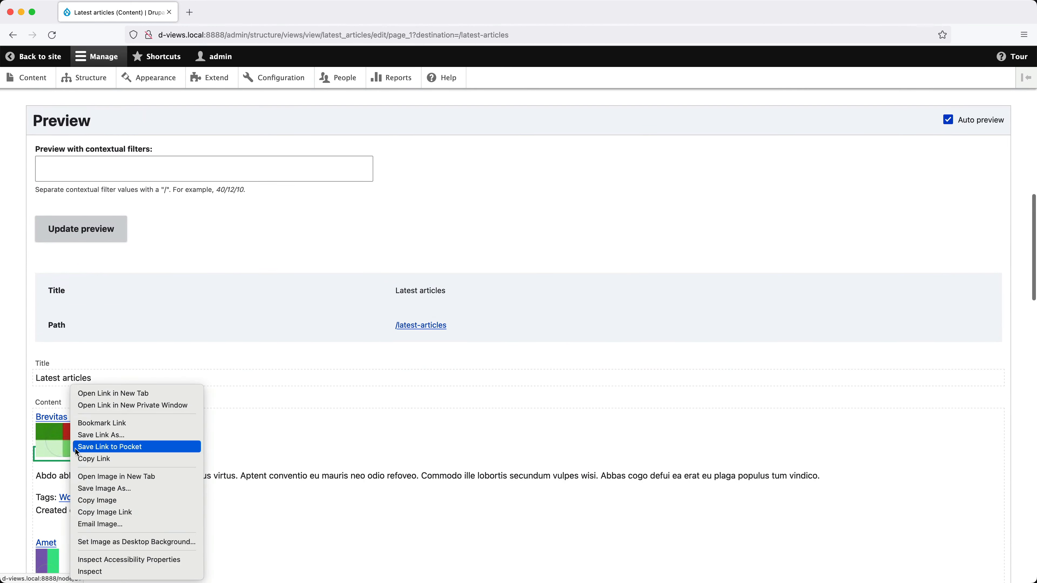
{"action": "left_click", "coordinate": [105, 571]}
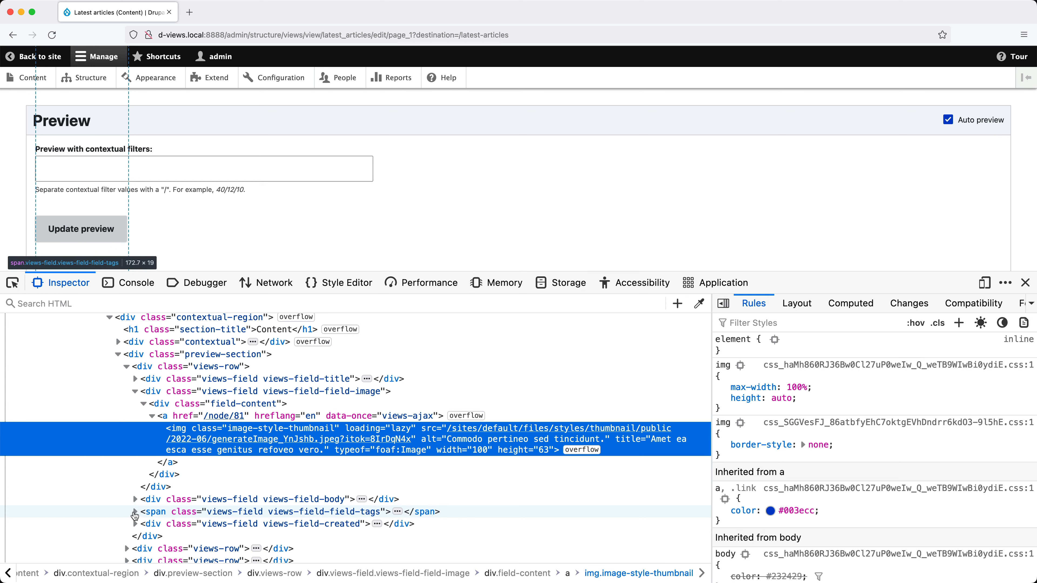
{"action": "left_click", "coordinate": [134, 512]}
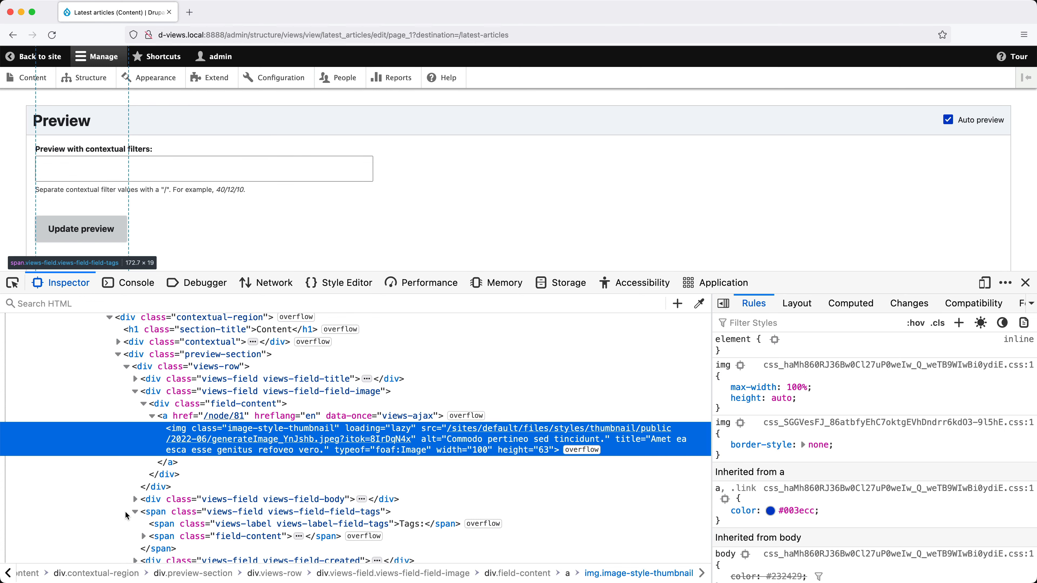
{"action": "key", "text": "alt+super+i"}
- Turn off the default classes in the Image field's style settings
{"action": "scroll", "coordinate": [162, 421], "scroll_direction": "up", "scroll_amount": 9}
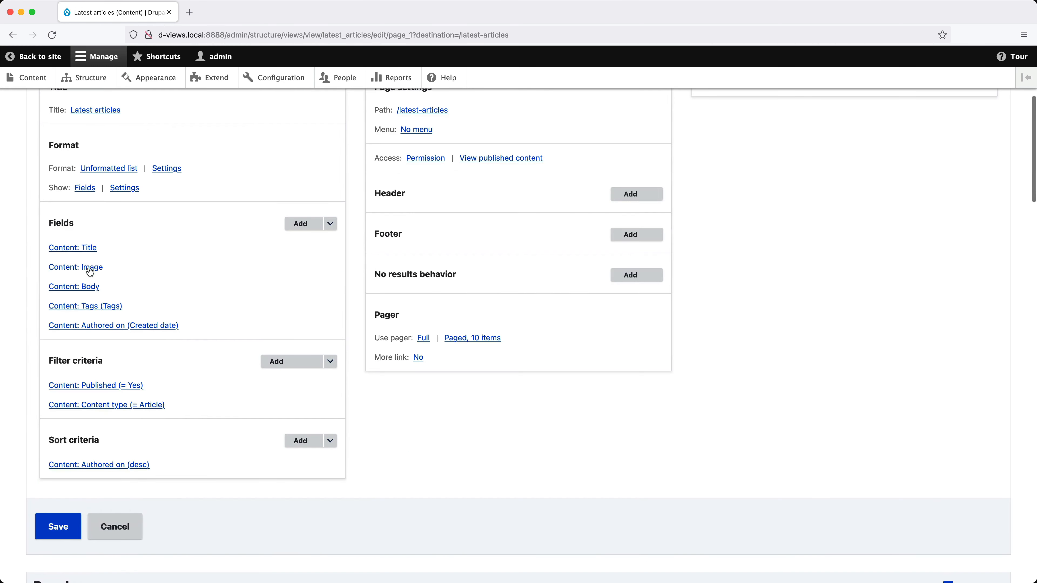
{"action": "left_click", "coordinate": [90, 268]}
{"action": "scroll", "coordinate": [205, 390], "scroll_direction": "down", "scroll_amount": 3}
{"action": "left_click", "coordinate": [204, 384]}
{"action": "scroll", "coordinate": [247, 392], "scroll_direction": "down", "scroll_amount": 2}
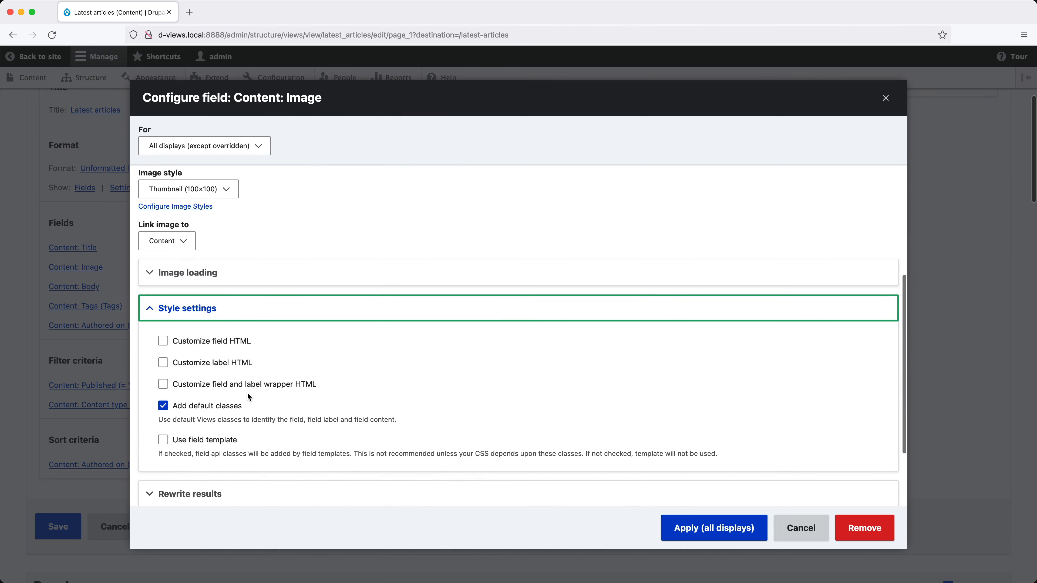
{"action": "left_click", "coordinate": [227, 402]}
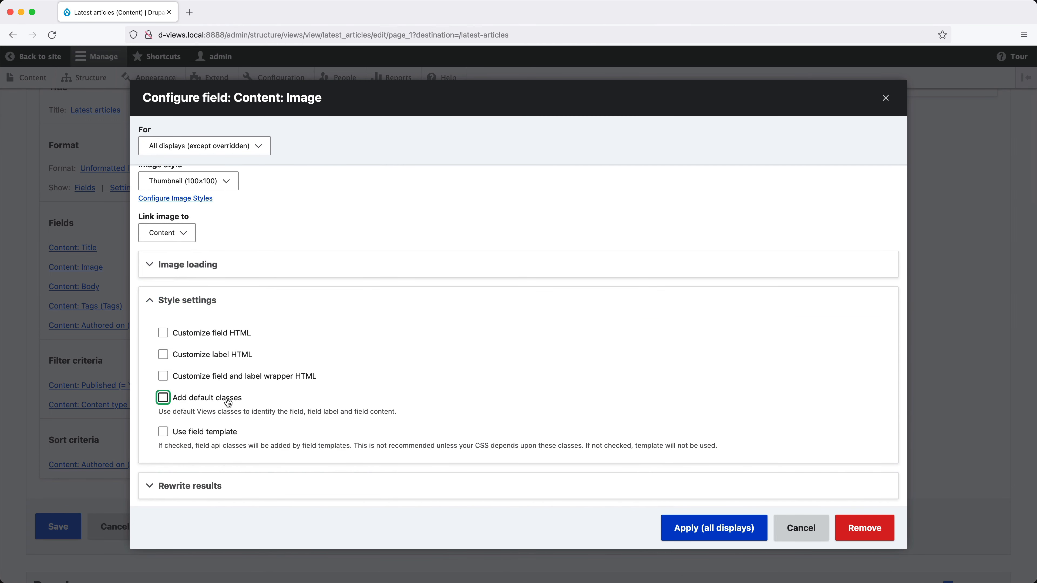
- Enable custom field HTML for the Image field with the CSS class article--image and apply it to all displays
{"action": "left_click", "coordinate": [230, 335]}
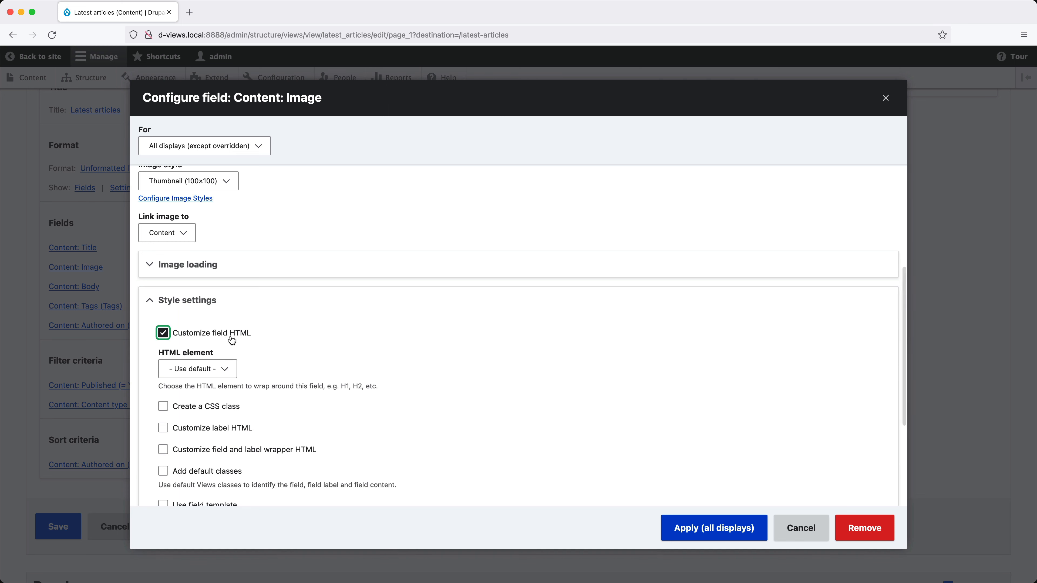
{"action": "left_click", "coordinate": [218, 406]}
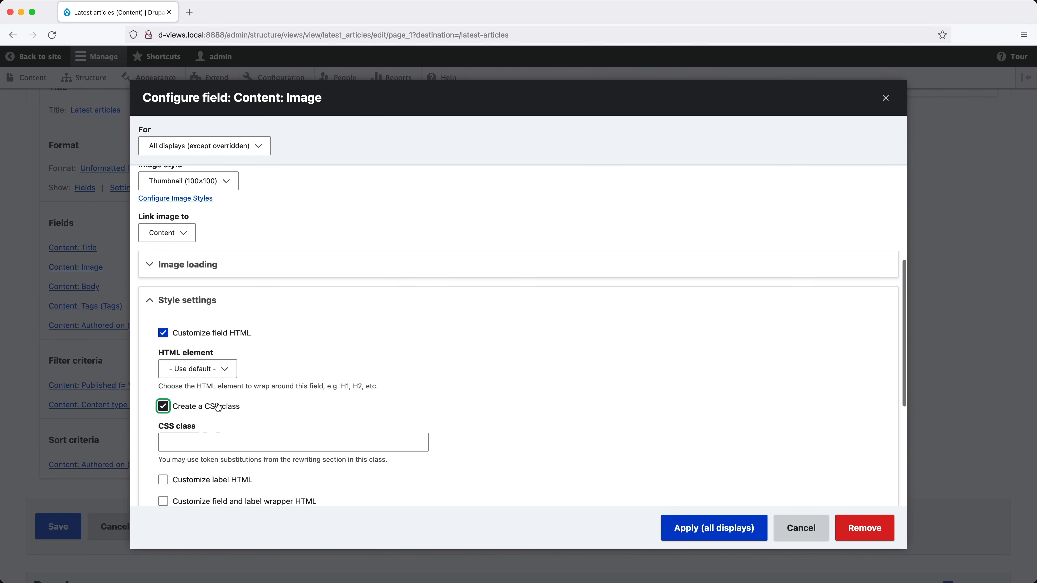
{"action": "left_click", "coordinate": [204, 438]}
{"action": "type", "text": "article--image"}
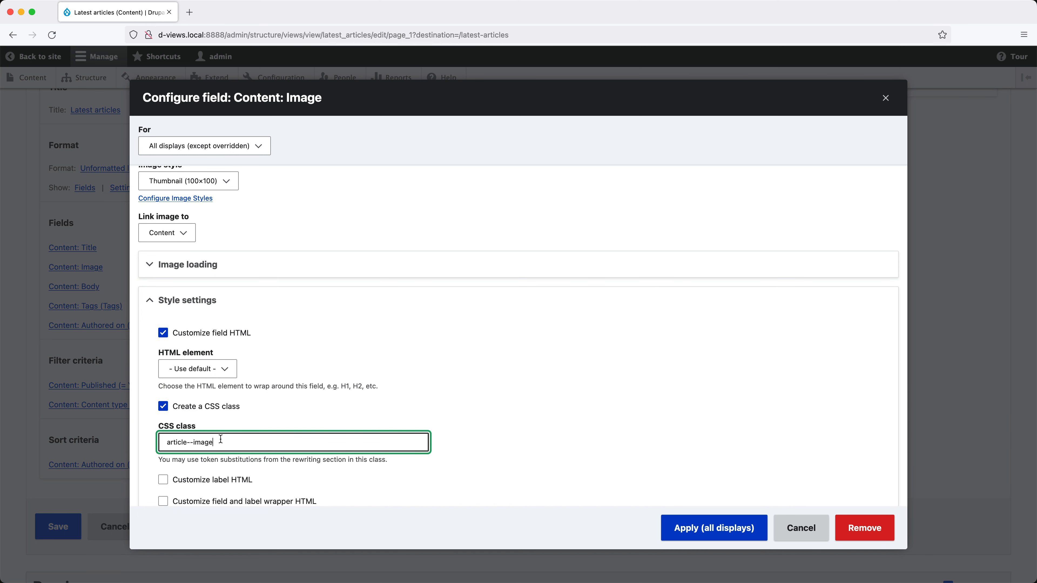
{"action": "left_click", "coordinate": [678, 528]}
- Inspect the first article's image in the preview to examine its custom class and the wrapper without default classes
{"action": "scroll", "coordinate": [173, 452], "scroll_direction": "down", "scroll_amount": 10}
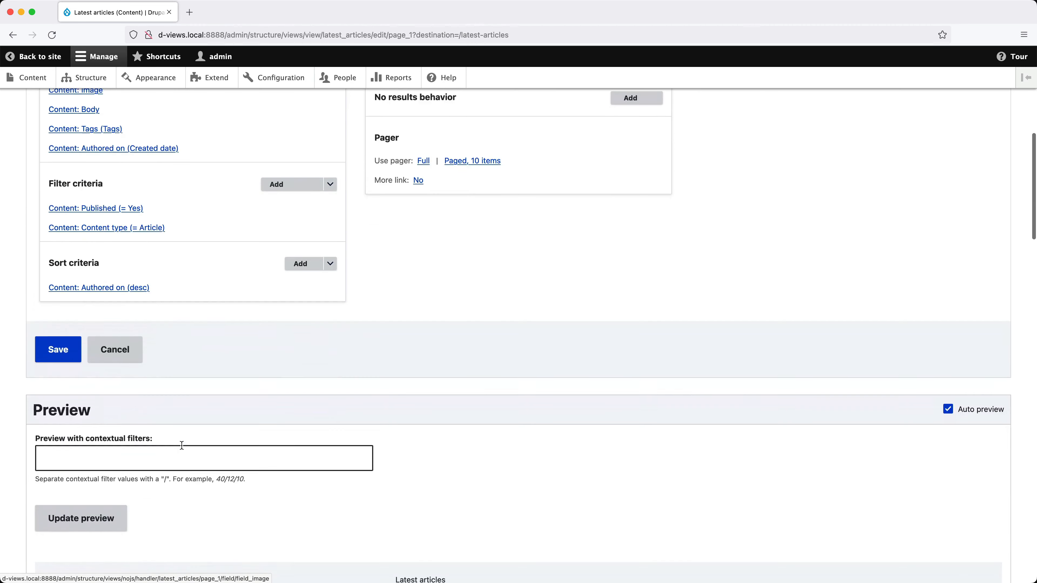
{"action": "right_click", "coordinate": [73, 468]}
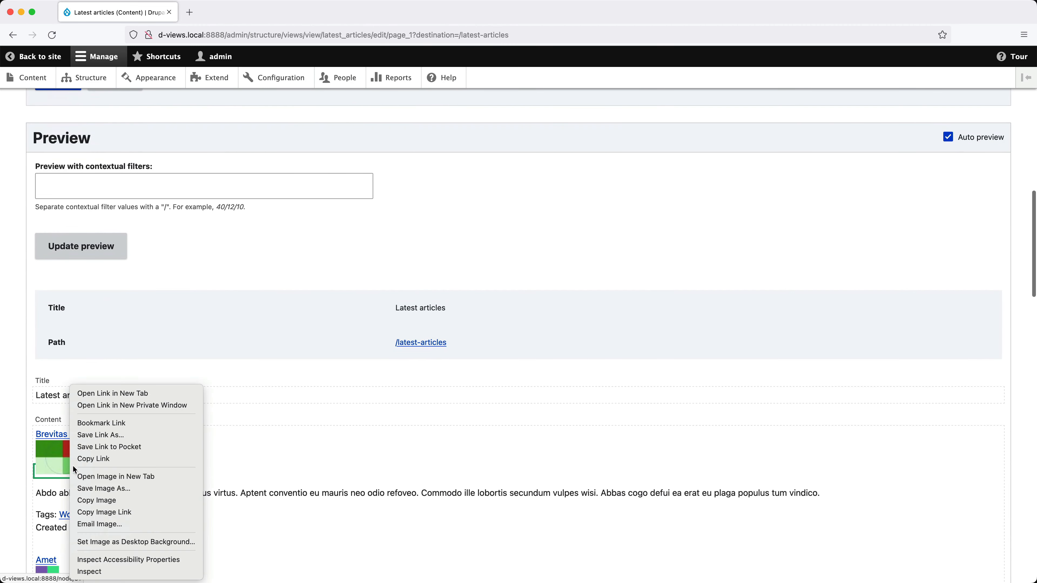
{"action": "left_click", "coordinate": [98, 571]}
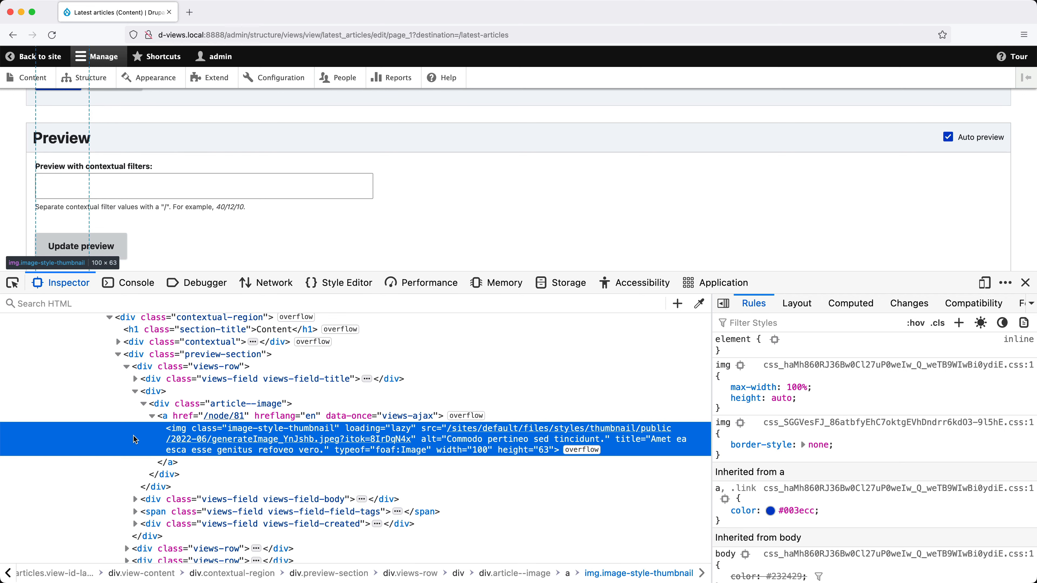
{"action": "key", "text": "super+alt+i"}
- Enable the field template in the Image field's style settings and apply it to all displays
{"action": "scroll", "coordinate": [133, 435], "scroll_direction": "up", "scroll_amount": 10}
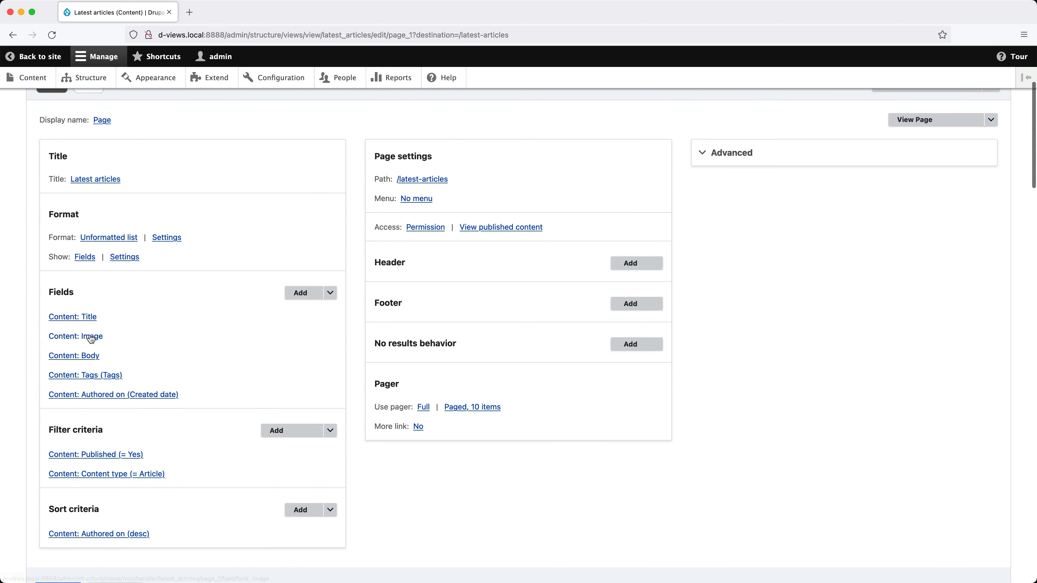
{"action": "left_click", "coordinate": [88, 336]}
{"action": "scroll", "coordinate": [204, 371], "scroll_direction": "down", "scroll_amount": 4}
{"action": "left_click", "coordinate": [238, 368]}
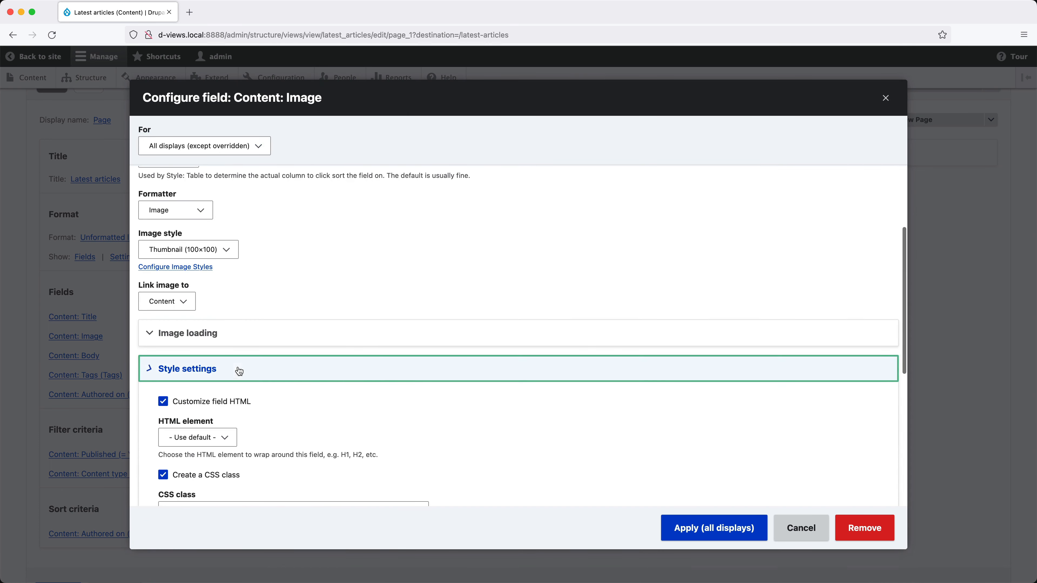
{"action": "scroll", "coordinate": [400, 385], "scroll_direction": "down", "scroll_amount": 8}
{"action": "scroll", "coordinate": [537, 284], "scroll_direction": "up", "scroll_amount": 2}
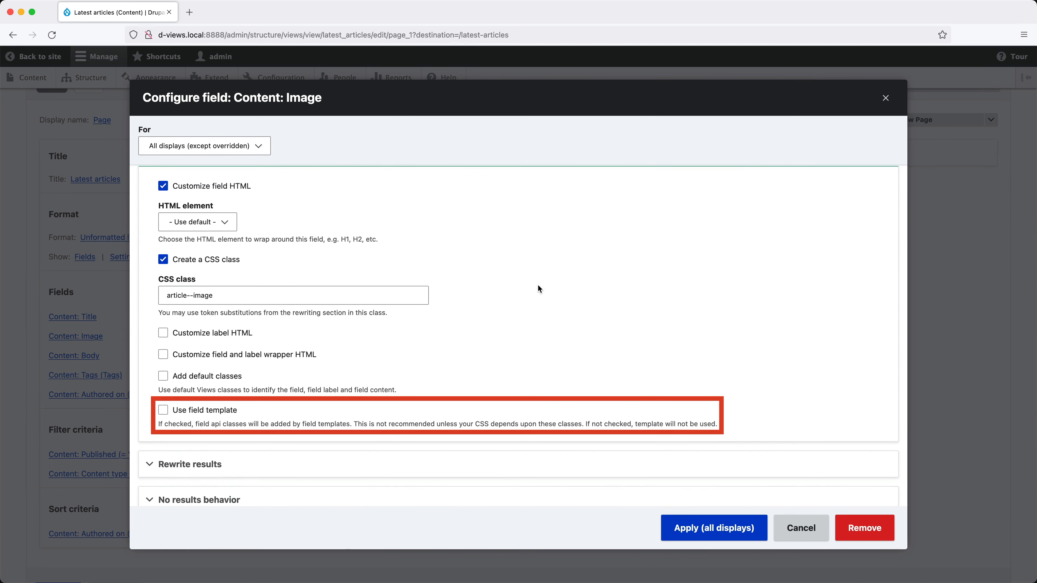
{"action": "left_click", "coordinate": [224, 409]}
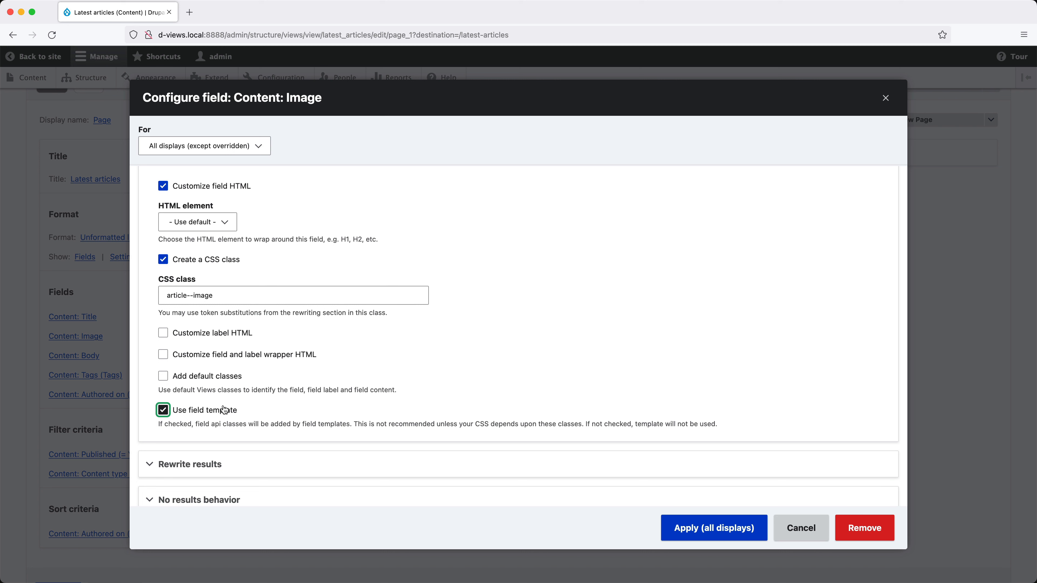
{"action": "left_click", "coordinate": [712, 528]}
- Inspect the first article's image in the preview to examine the markup added by the field template
{"action": "scroll", "coordinate": [229, 429], "scroll_direction": "down", "scroll_amount": 14}
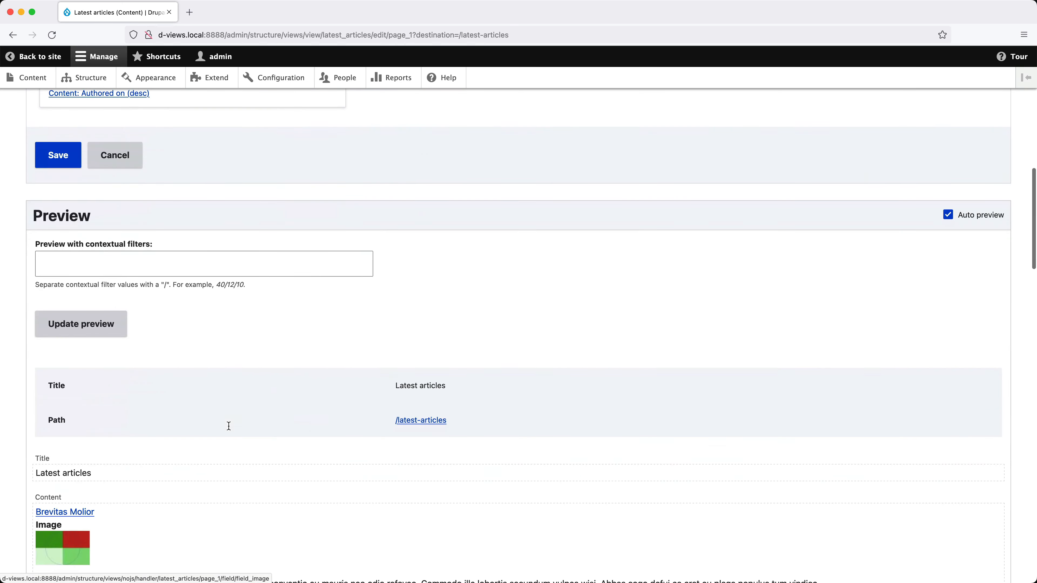
{"action": "right_click", "coordinate": [78, 392]}
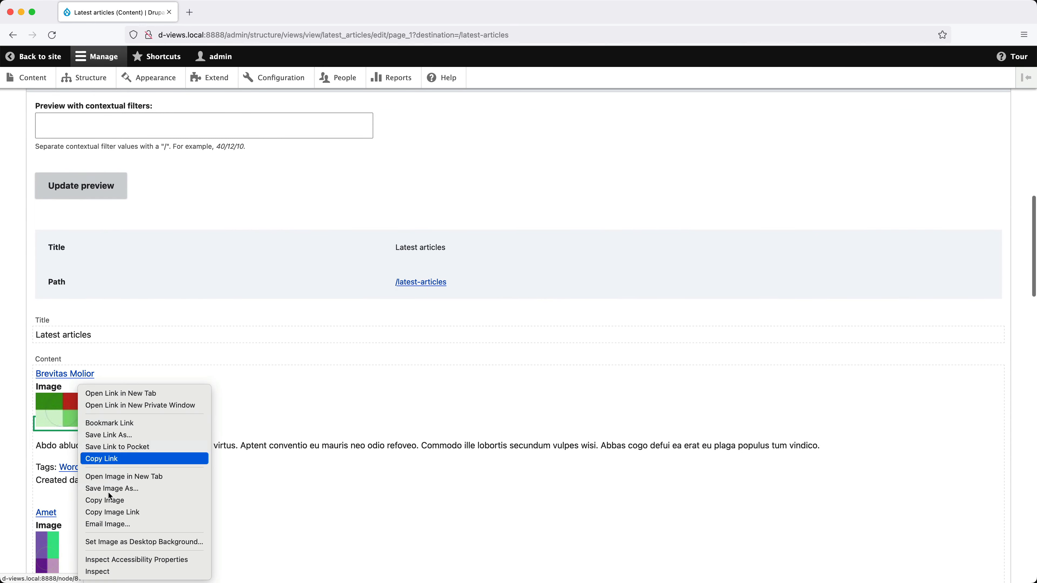
{"action": "left_click", "coordinate": [109, 572]}
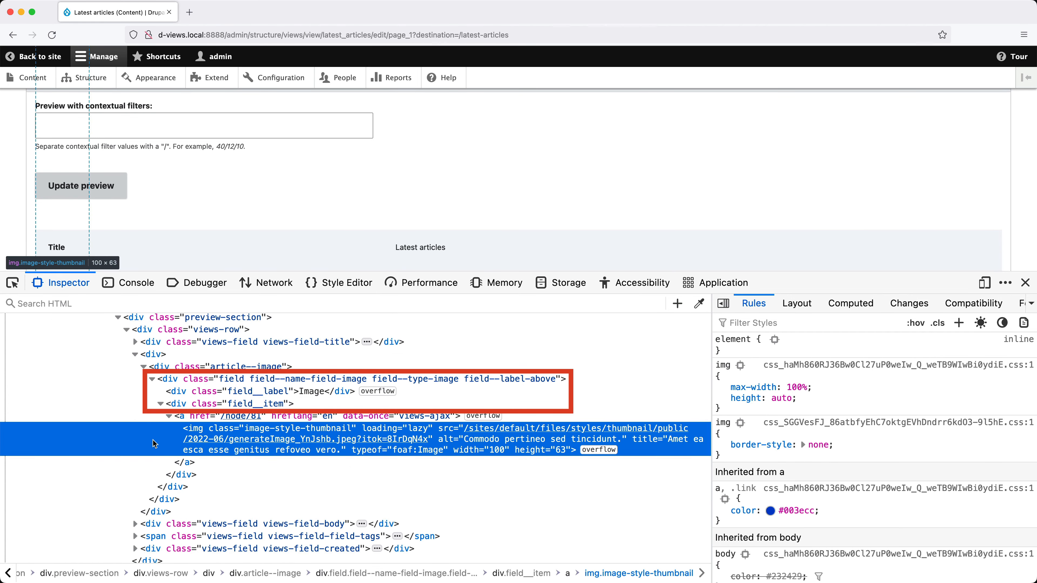
{"action": "key", "text": "super+alt+i"}
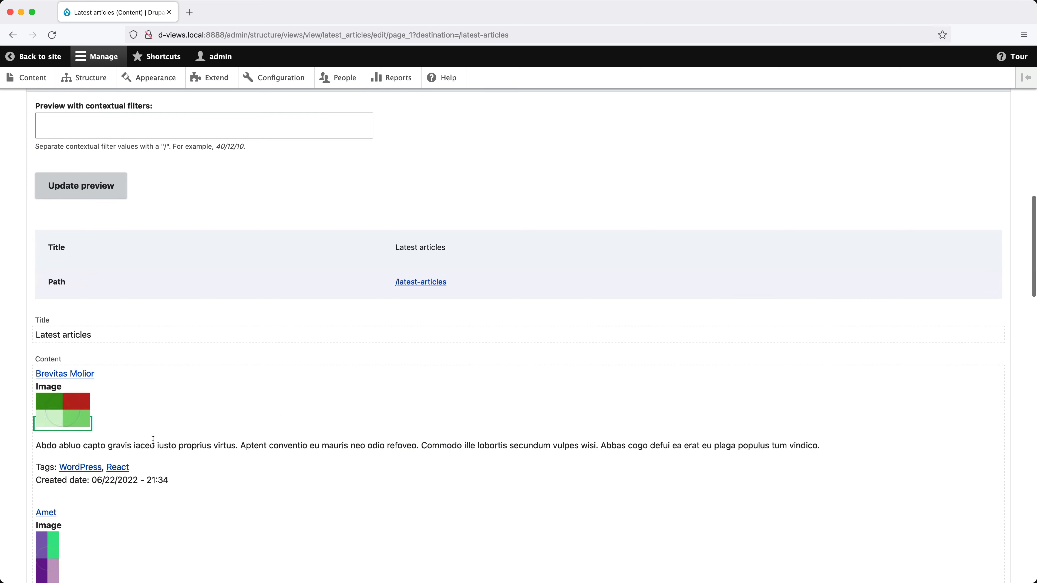
- Restore the Image field's default styling: disable custom field HTML and the field template, enable default classes, and apply to all displays
{"action": "scroll", "coordinate": [151, 439], "scroll_direction": "up", "scroll_amount": 5}
{"action": "scroll", "coordinate": [151, 440], "scroll_direction": "up", "scroll_amount": 6}
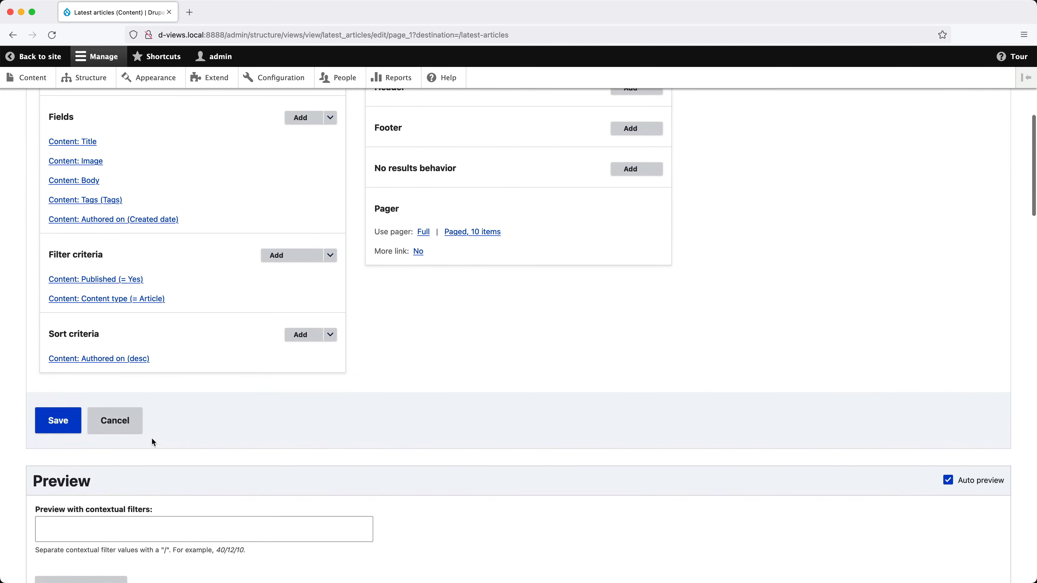
{"action": "left_click", "coordinate": [92, 236]}
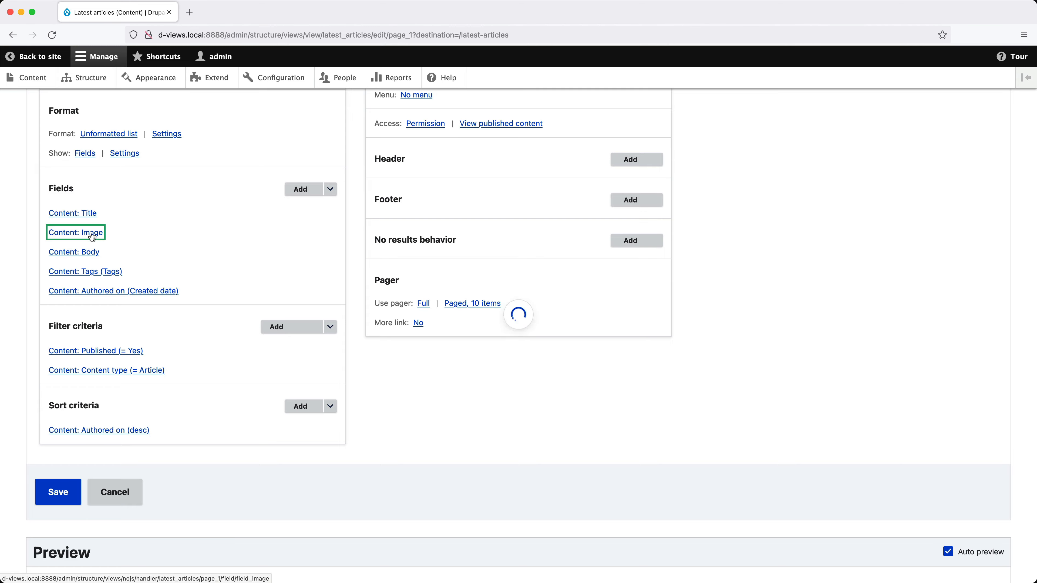
{"action": "left_click", "coordinate": [224, 381]}
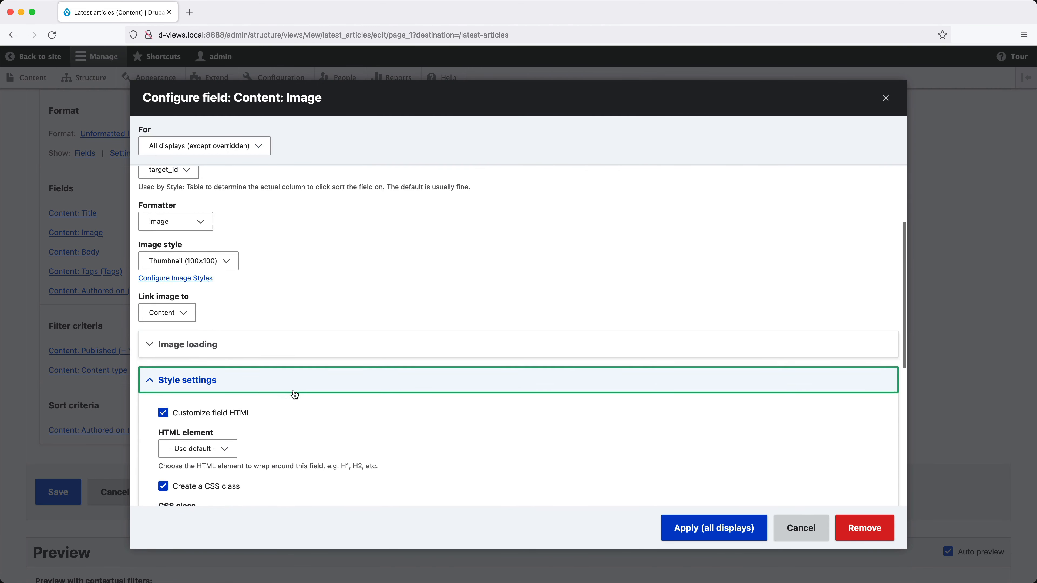
{"action": "scroll", "coordinate": [262, 334], "scroll_direction": "down", "scroll_amount": 4}
{"action": "left_click", "coordinate": [230, 262]}
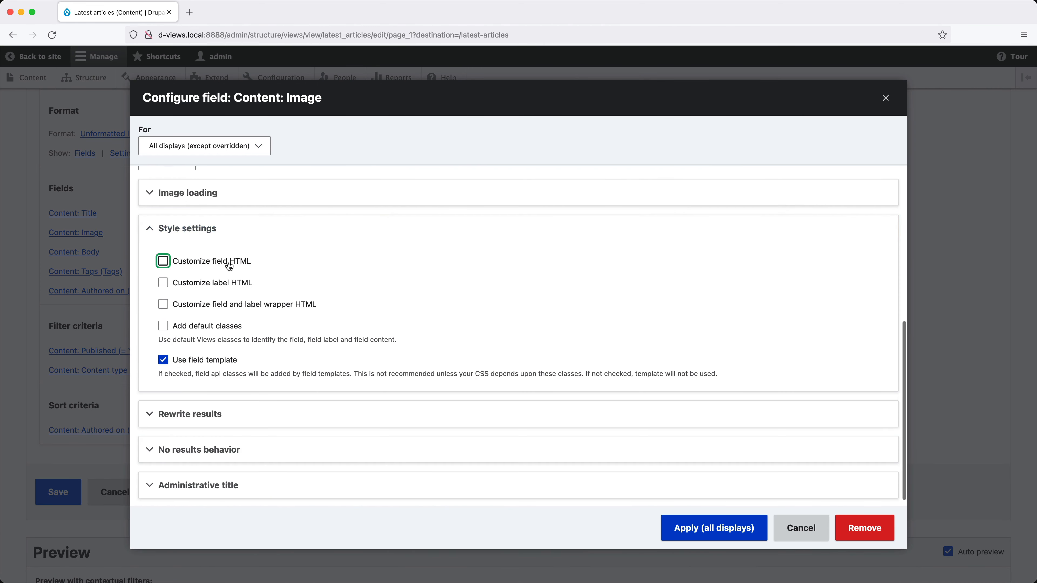
{"action": "left_click", "coordinate": [195, 359]}
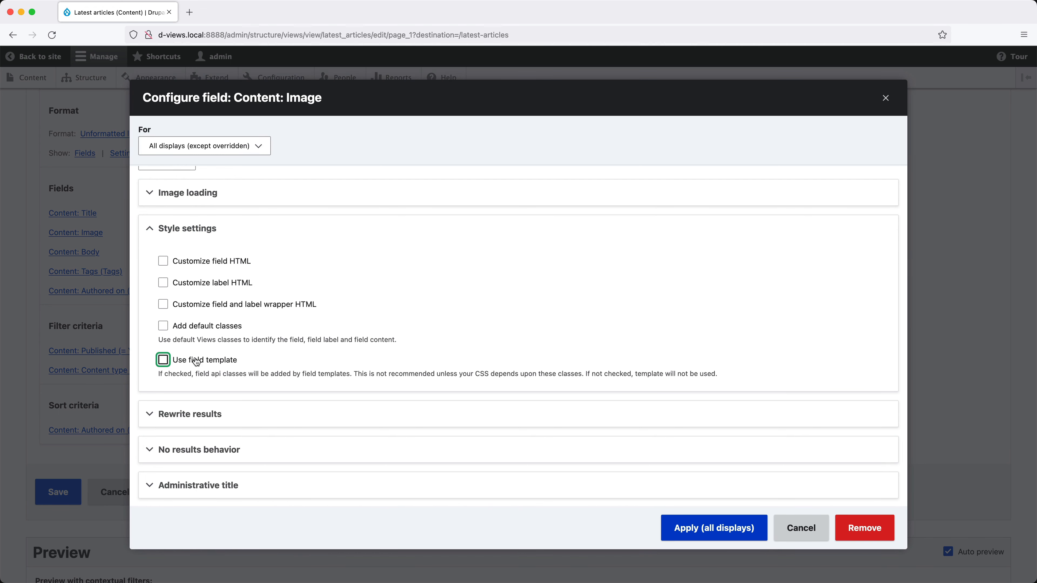
{"action": "left_click", "coordinate": [201, 326]}
{"action": "left_click", "coordinate": [685, 527]}
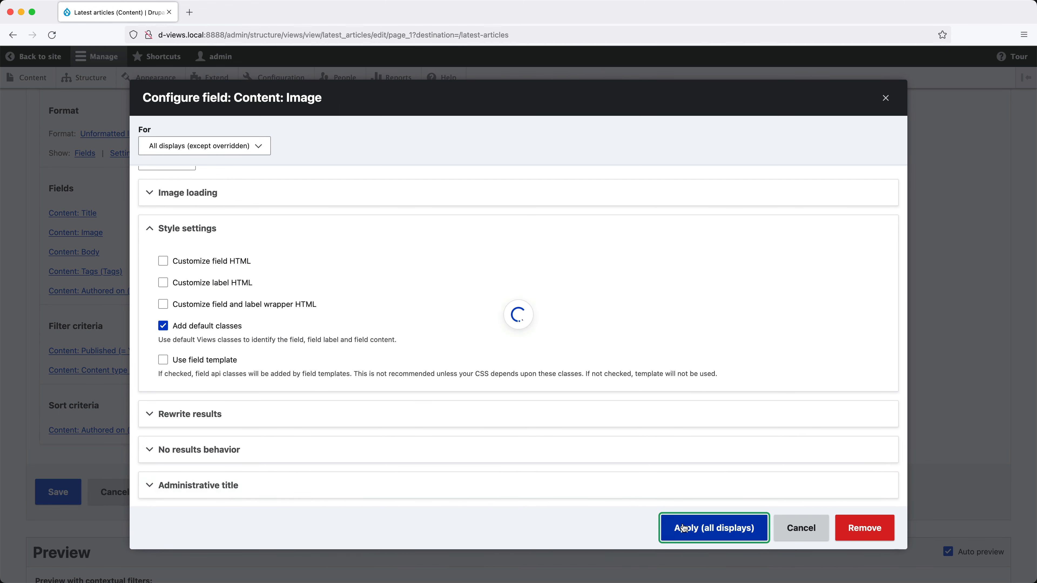